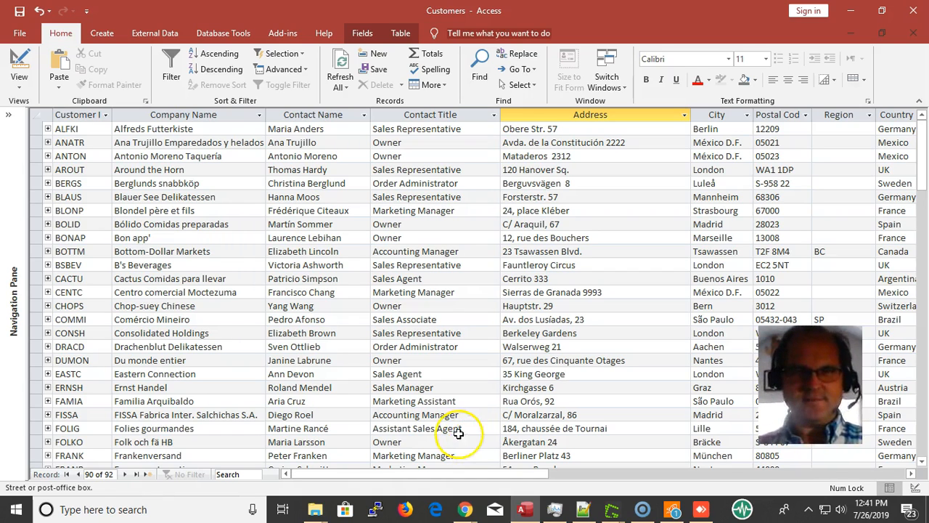
Look through the Customers table's records, examining the Company Name and Contact Name columns
scroll(189, 218, down, 14)
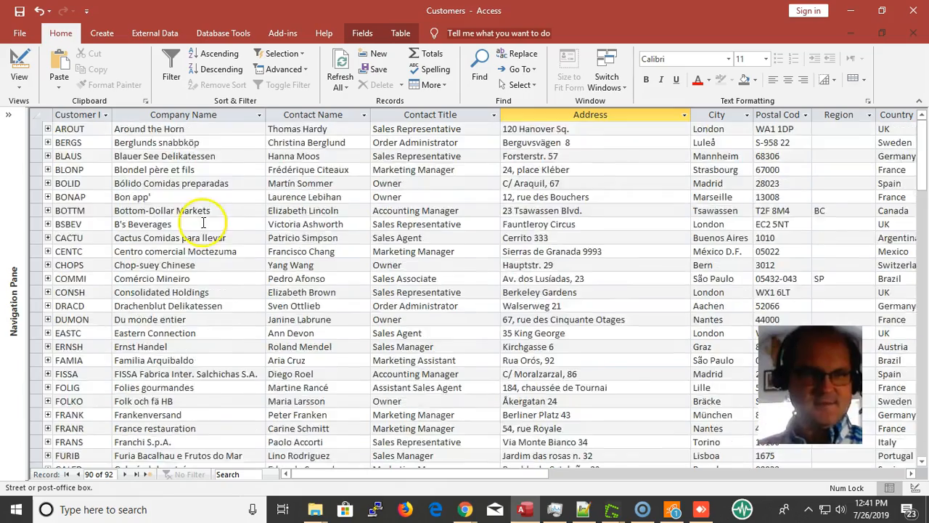
scroll(158, 265, down, 4)
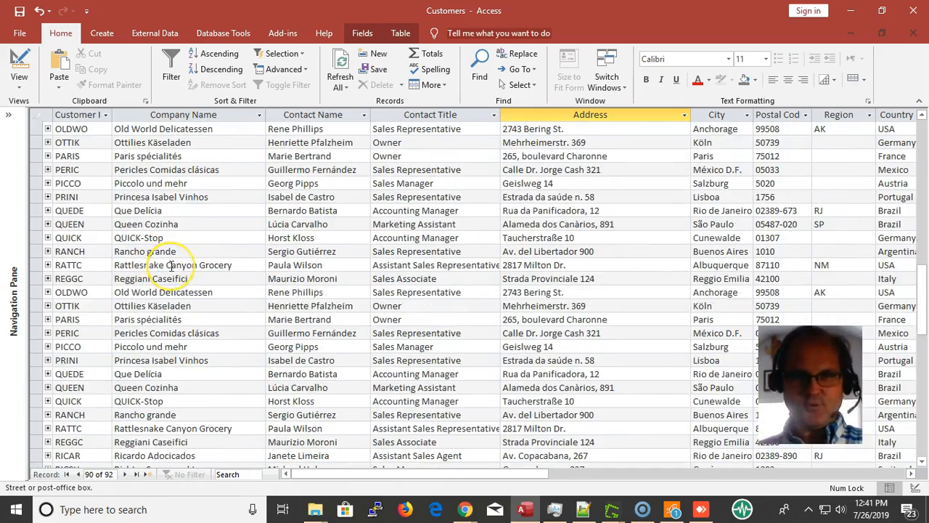
scroll(166, 264, up, 11)
scroll(163, 239, up, 7)
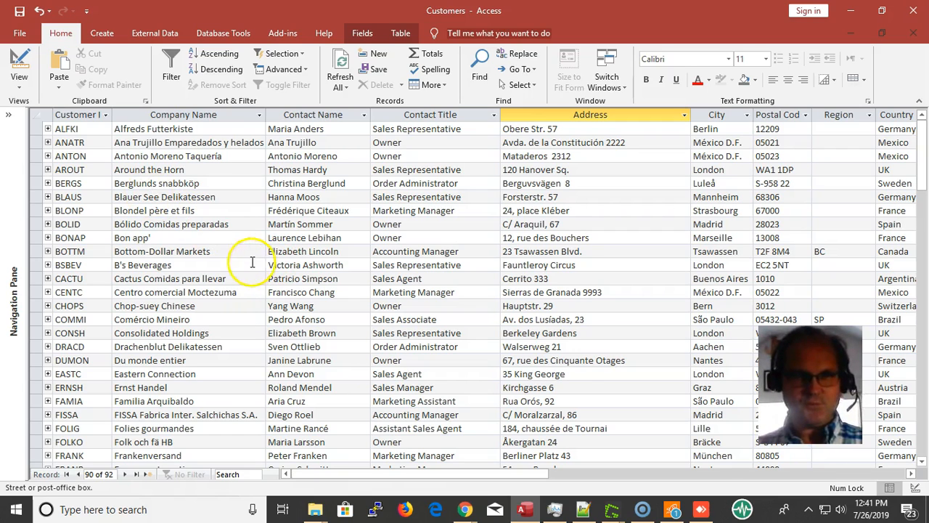
click(195, 210)
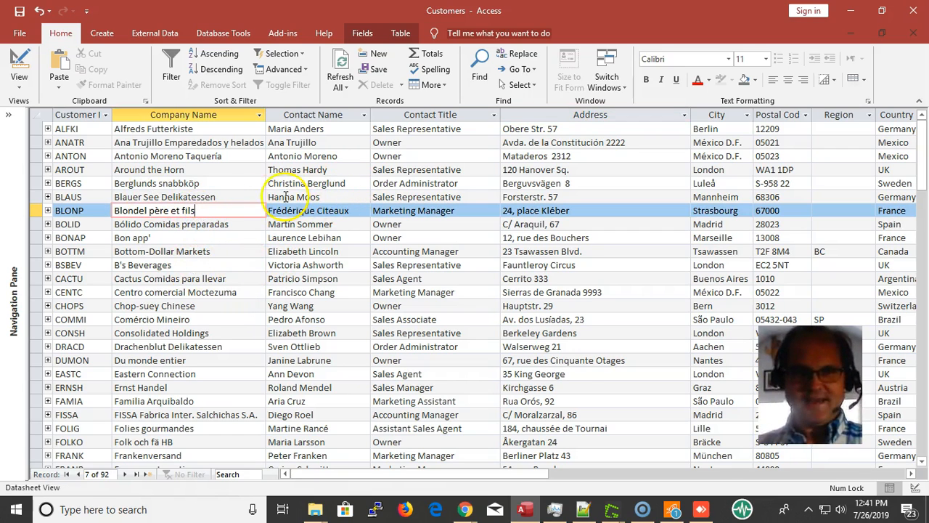
click(219, 196)
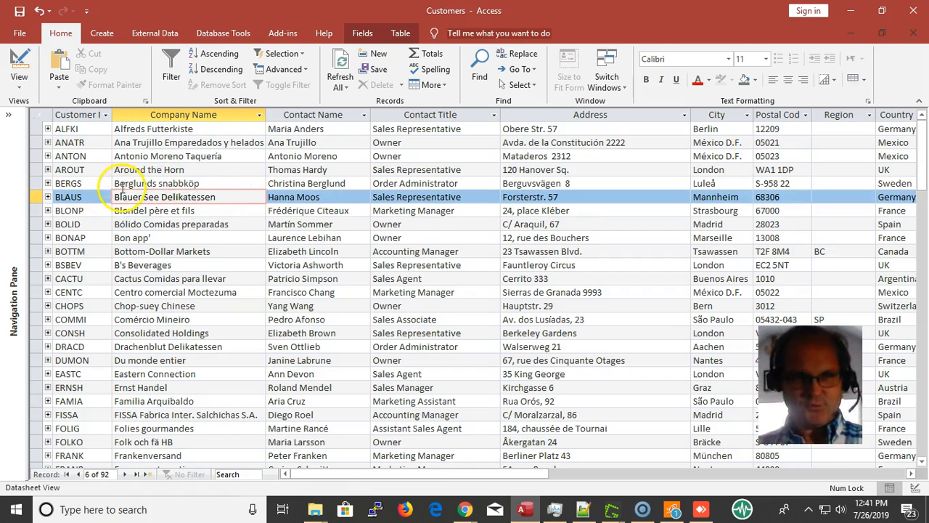
drag(112, 181, 156, 229)
click(168, 251)
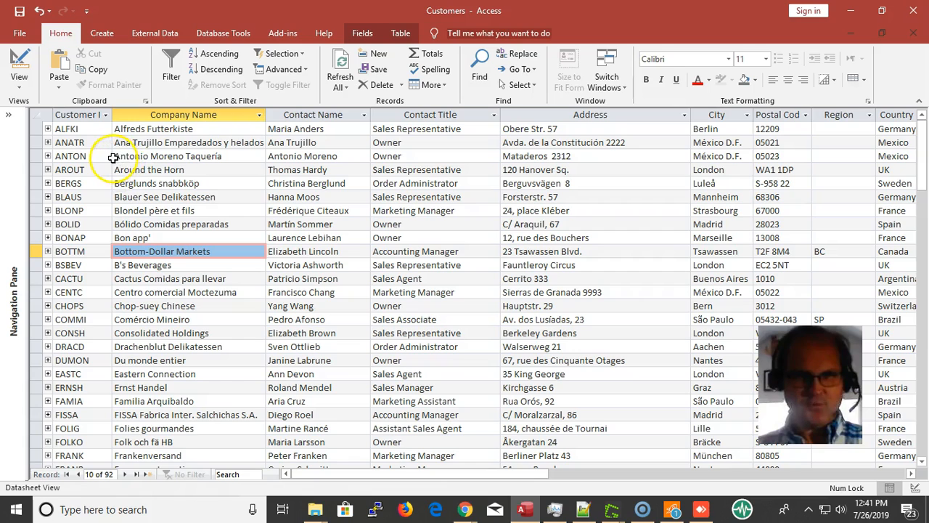
drag(112, 155, 155, 243)
click(173, 265)
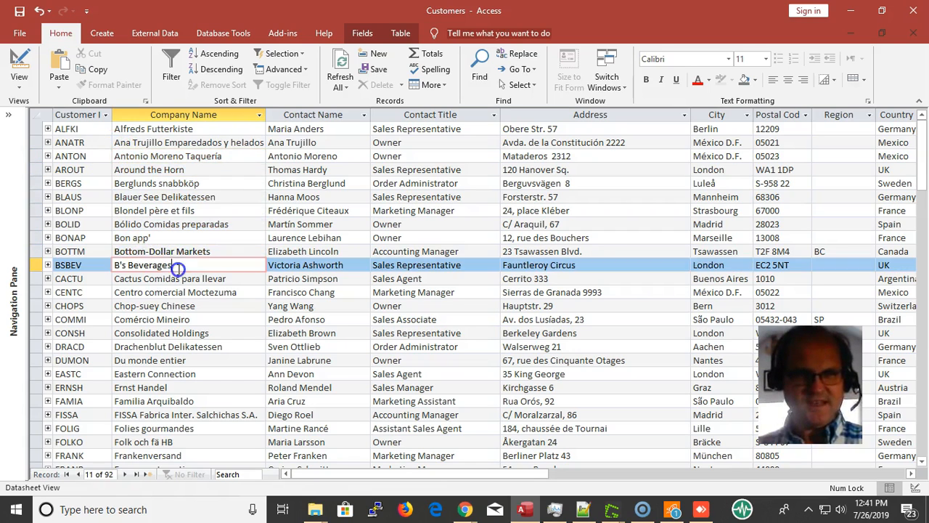
click(292, 197)
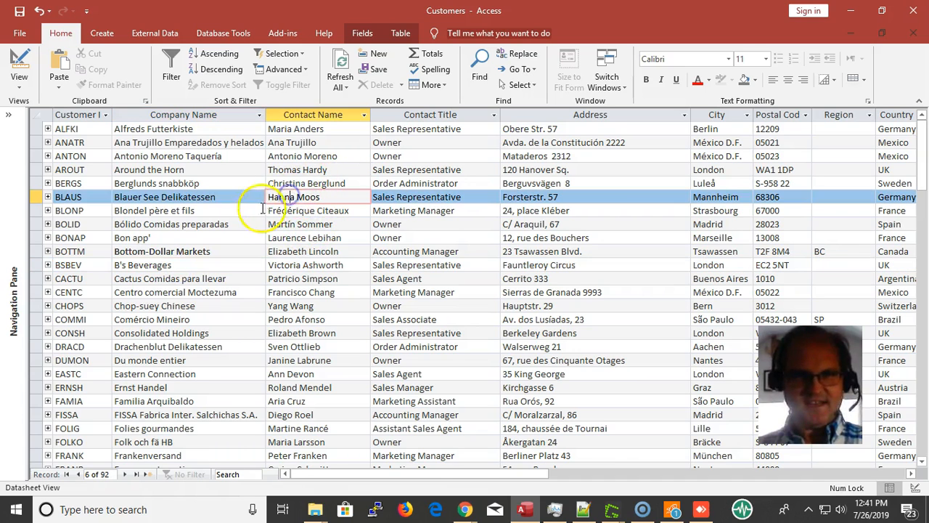
click(179, 183)
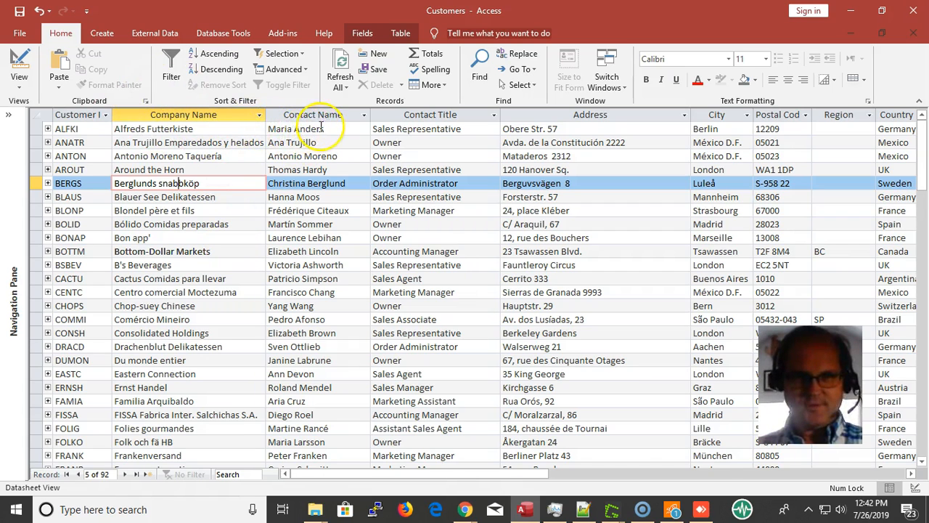
click(246, 118)
drag(247, 127, 280, 154)
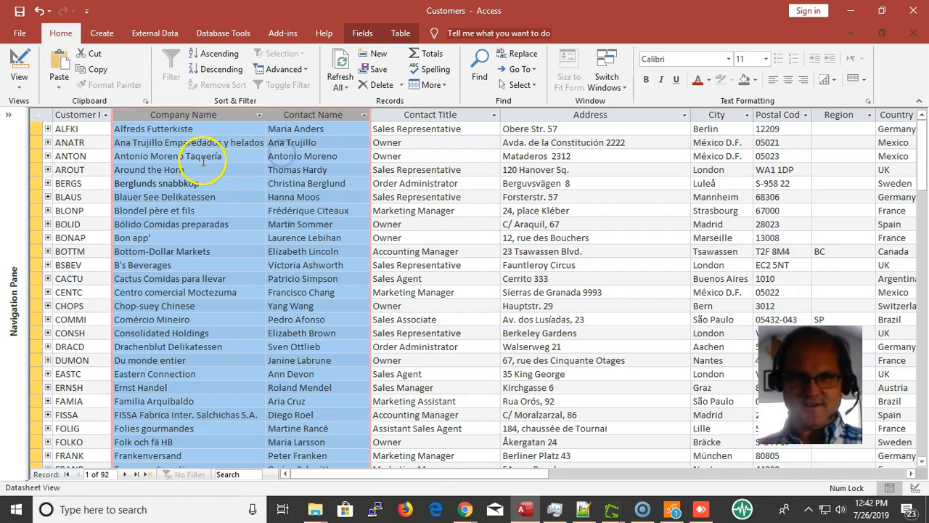
click(170, 156)
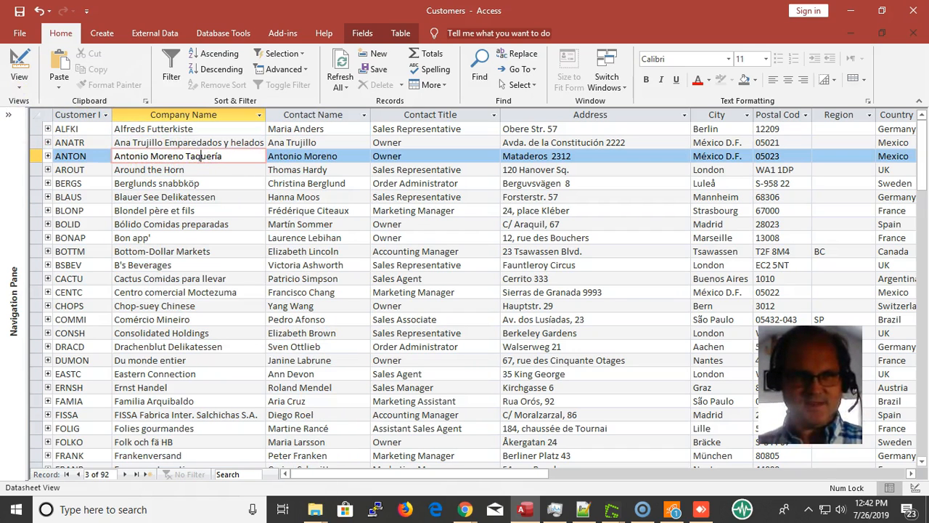
Switch the Customers table to design view and insert a blank field row above ContactName
click(17, 65)
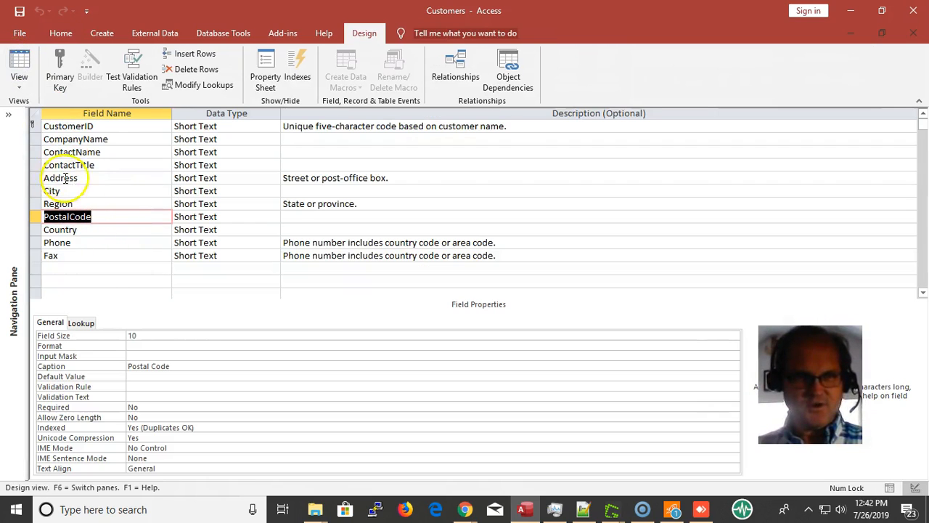
click(37, 152)
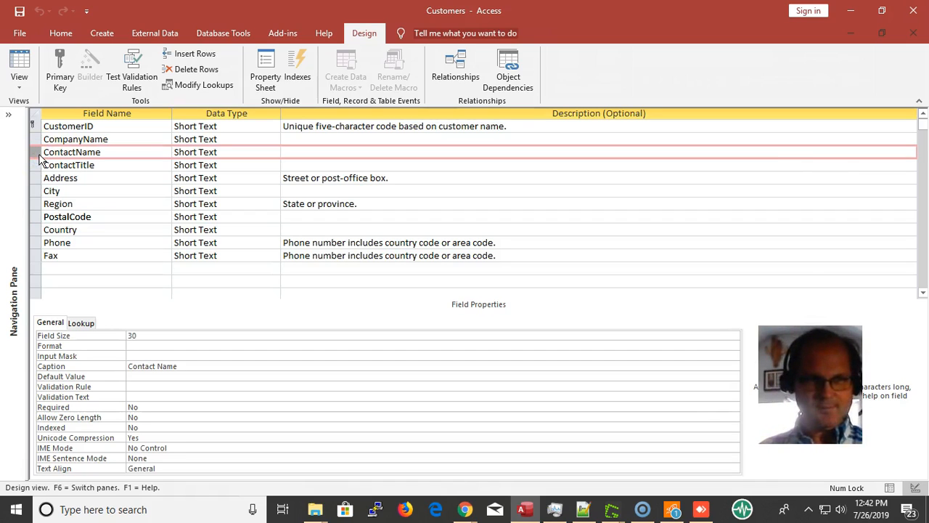
click(38, 152)
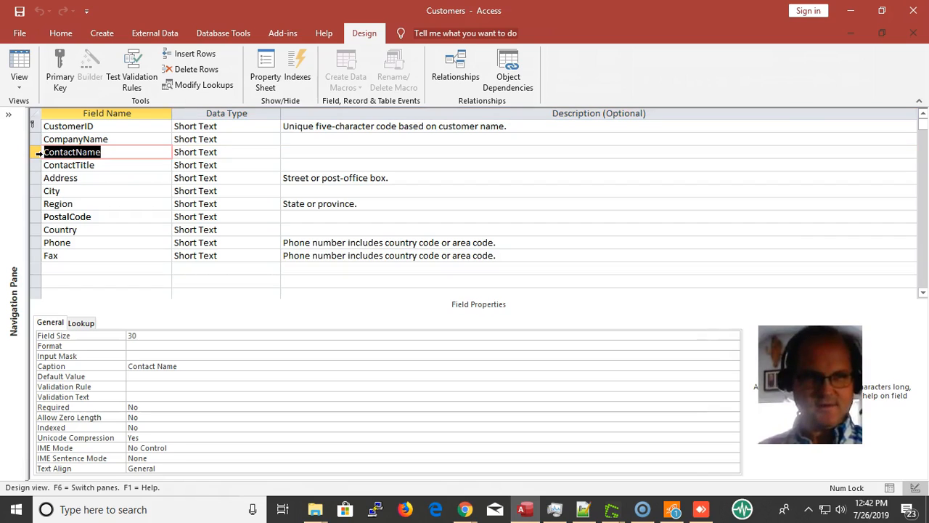
click(31, 150)
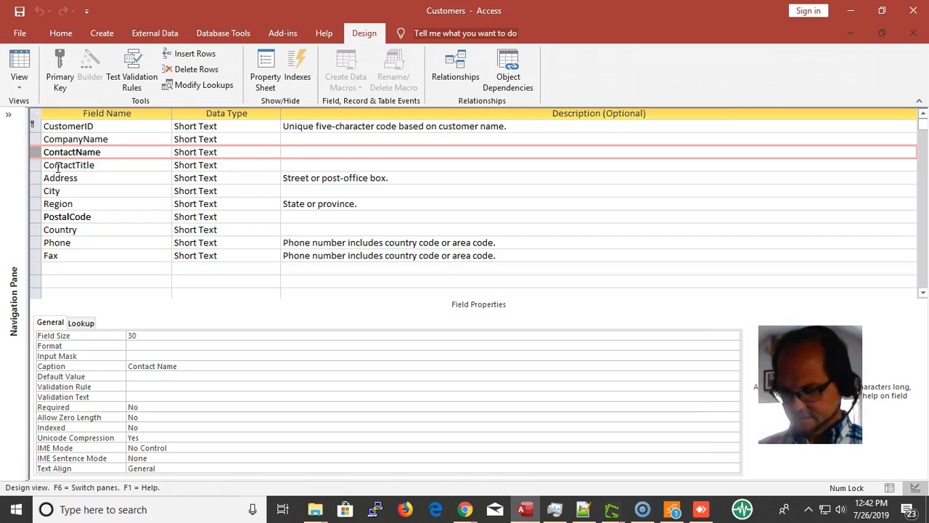
key(Insert)
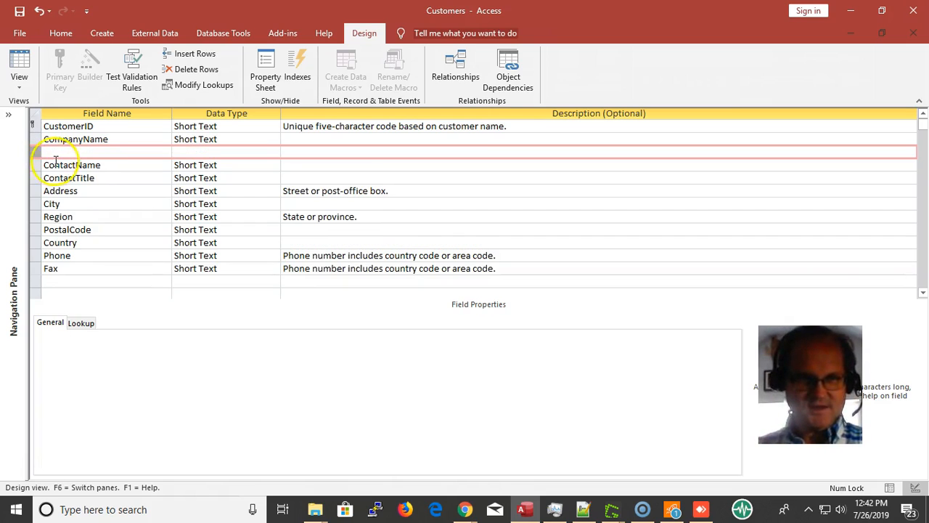
Name the new field between CompanyName and ContactName Company2, with the Short Text data type
click(78, 154)
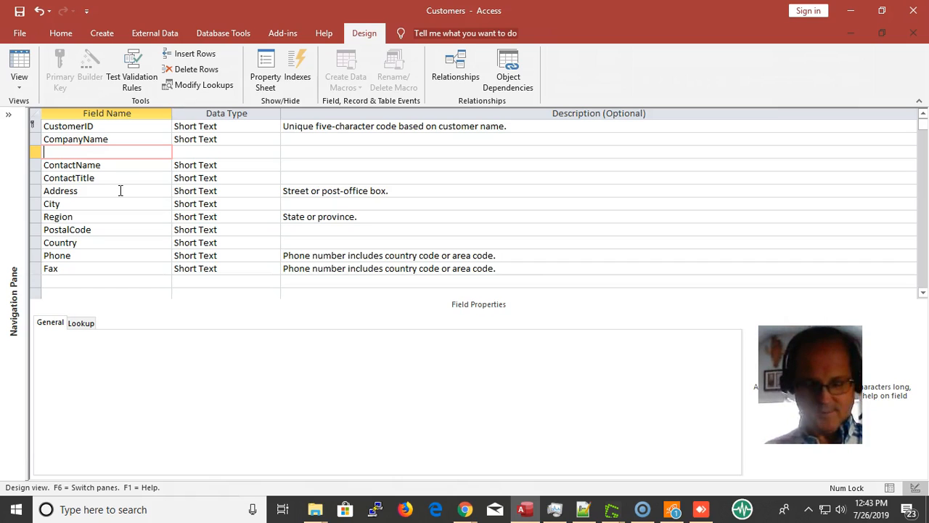
text(Cop)
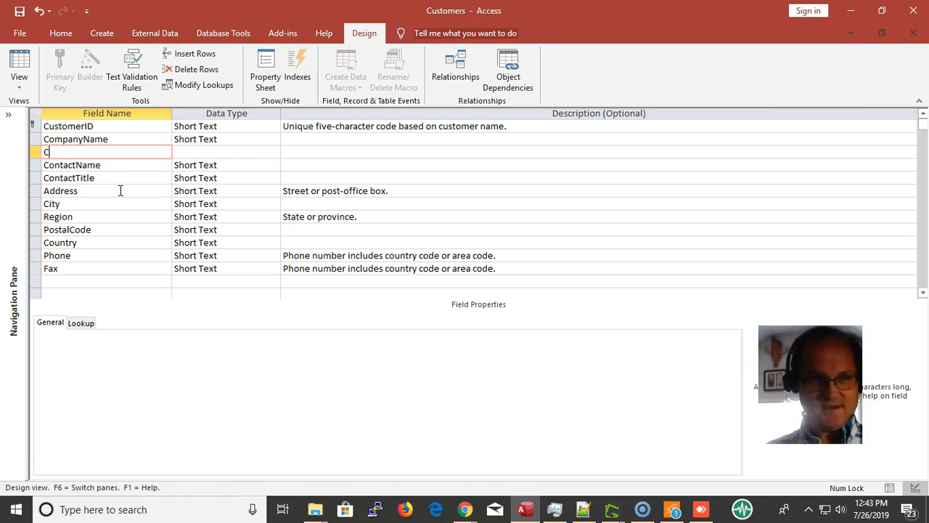
key(BackSpace)
text(mpand)
key(BackSpace)
text(hu)
key(BackSpace)
key(BackSpace)
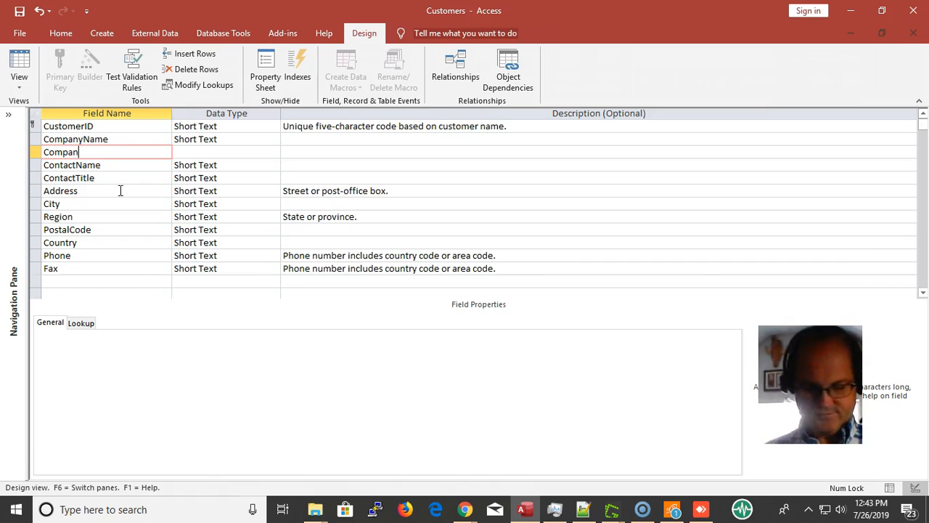
text(y2)
key(Tab)
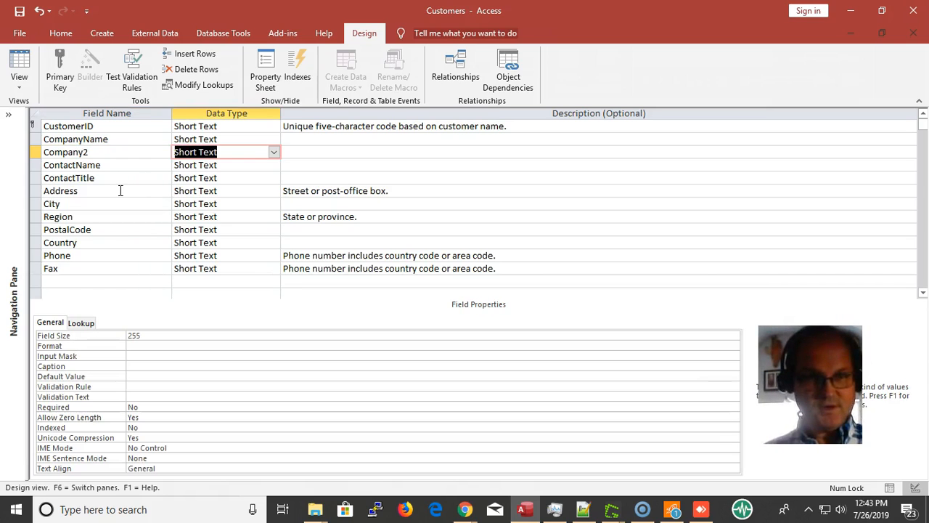
Give the Company2 field the description "copy of it" and save the table while returning to its datasheet
key(Tab)
text(c)
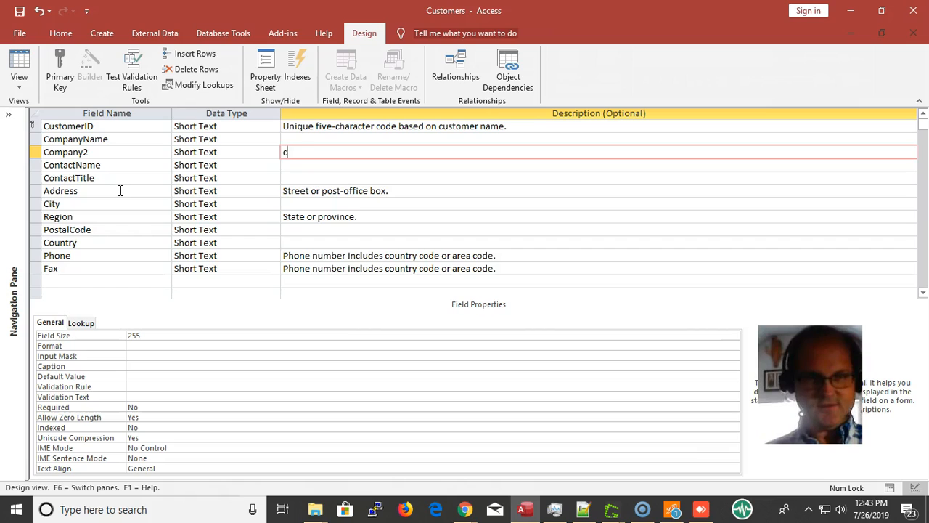
text(opy of it)
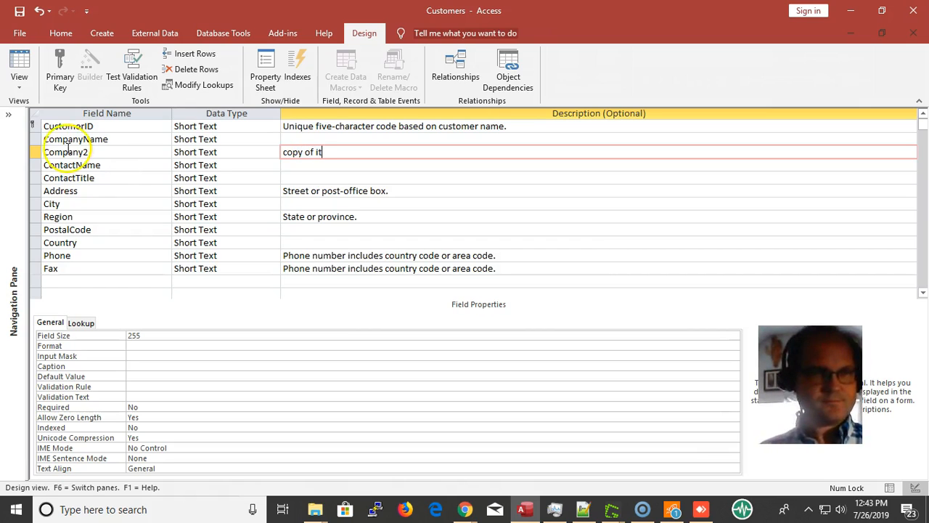
click(22, 66)
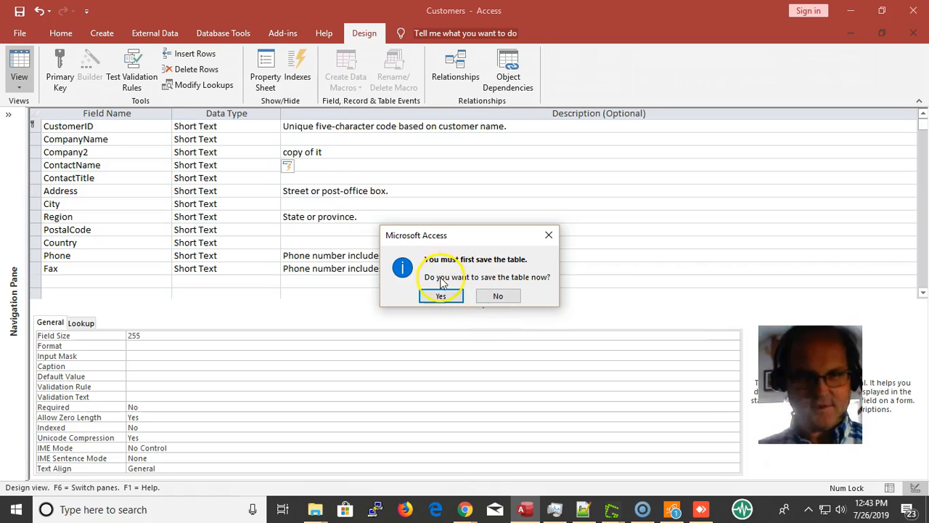
click(445, 295)
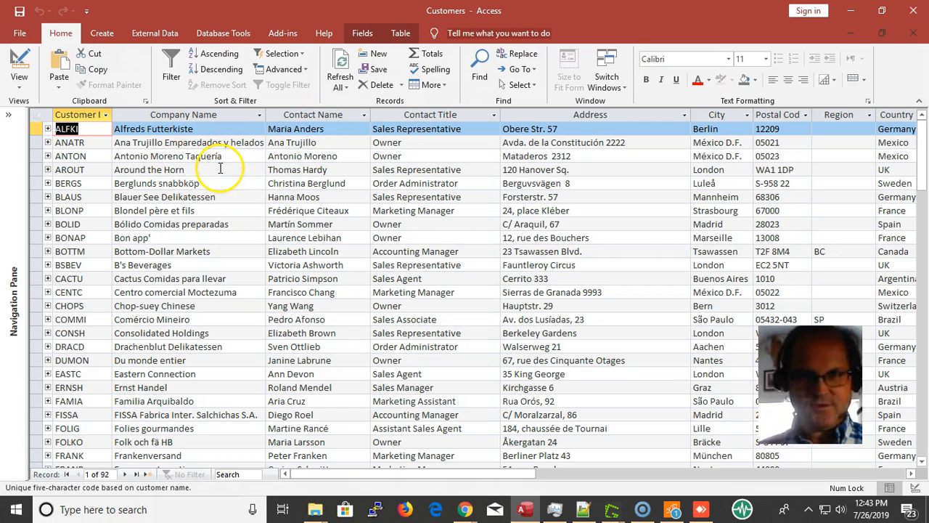
Move the Company2 column from the end of the datasheet to directly after Company Name
key(Tab)
key(Tab)
key(Tab)
key(Tab)
key(Tab)
key(Tab)
key(Tab)
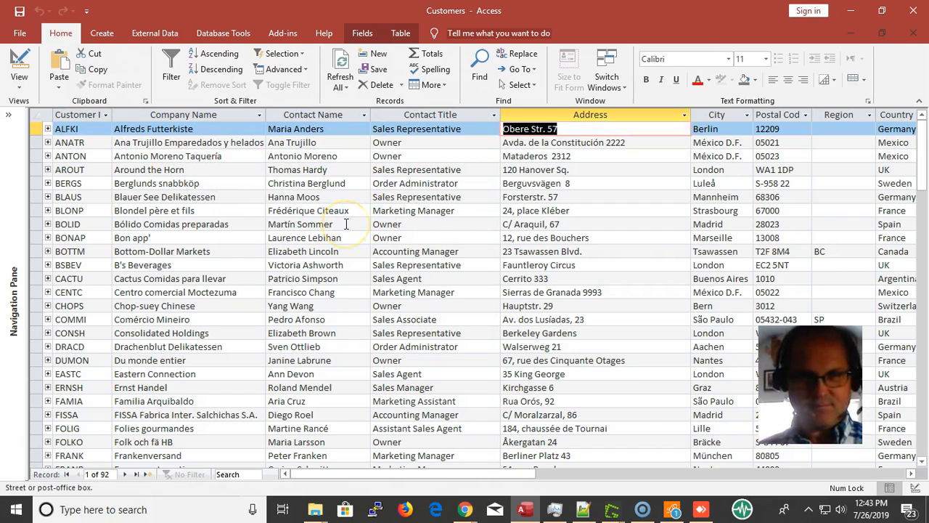
key(Tab)
key(Tab)
key(Tab)
key(Tab)
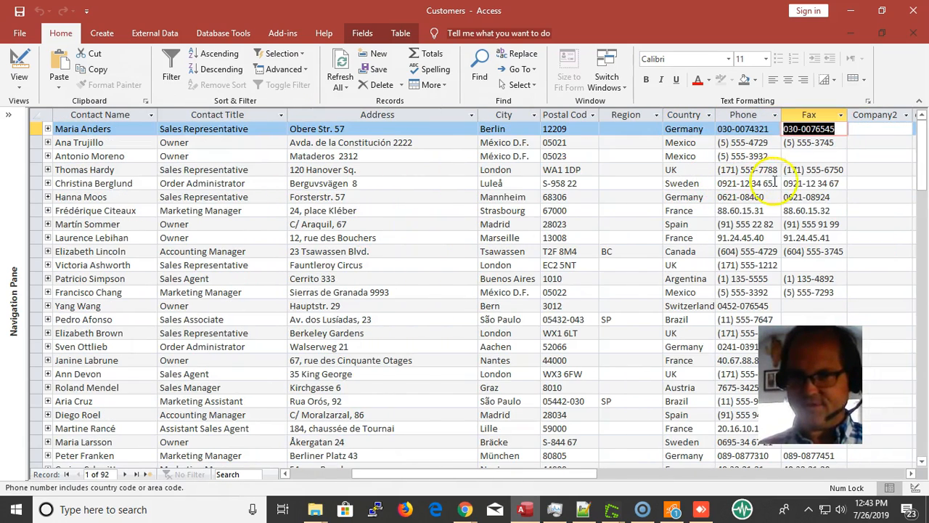
click(877, 116)
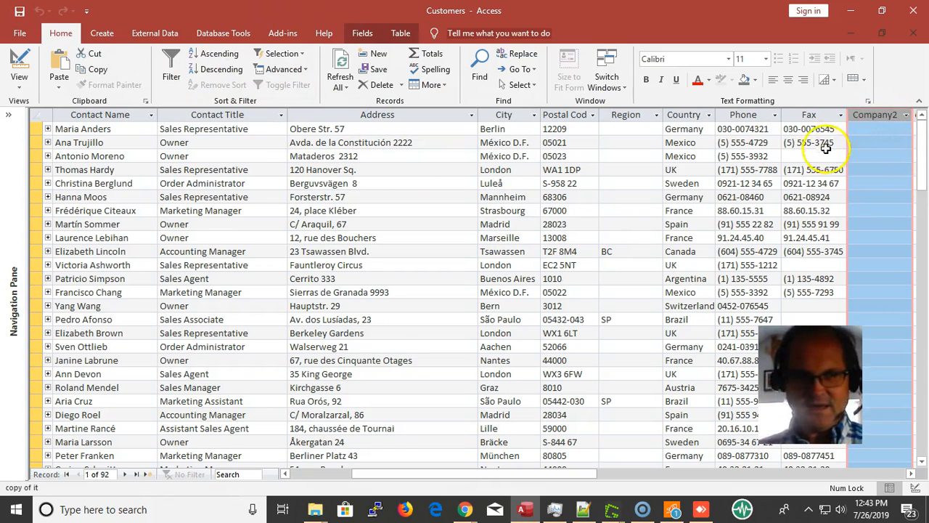
drag(884, 122, 272, 88)
click(308, 169)
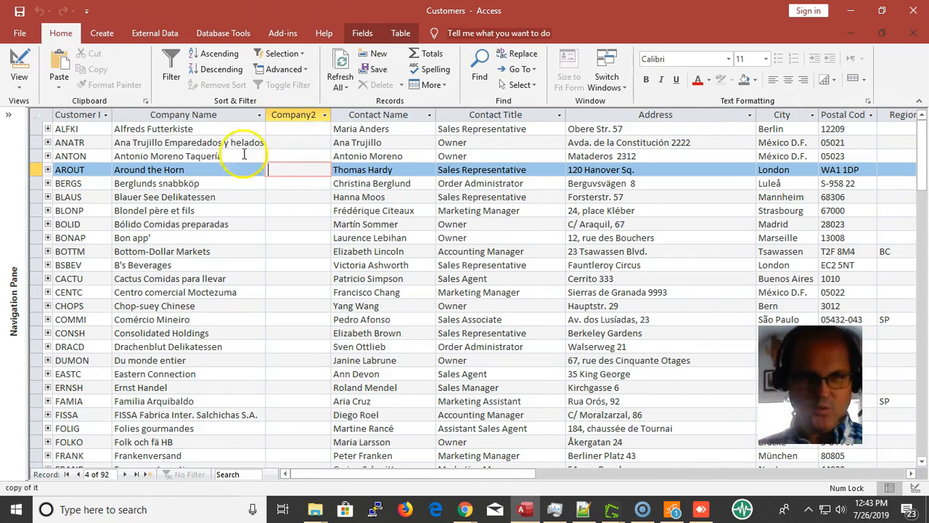
Copy the ANTON record's company name into its Company2 field
click(212, 156)
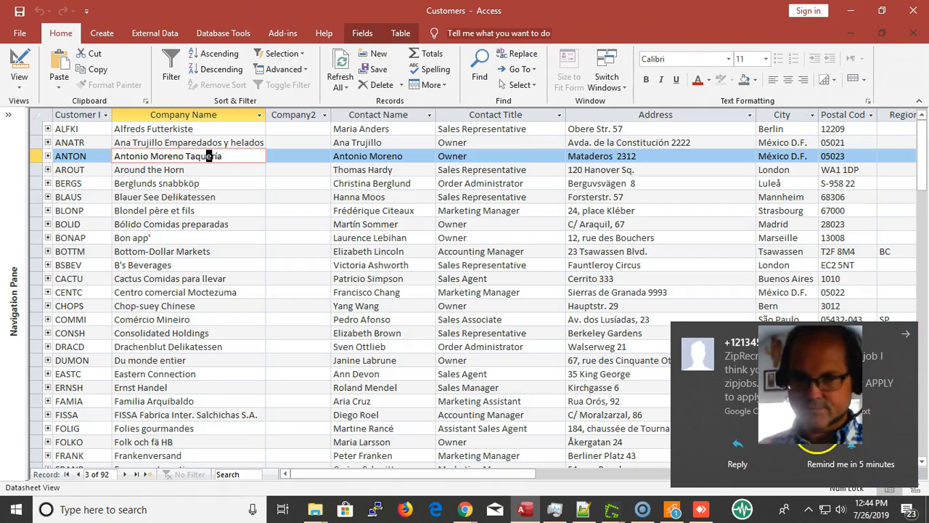
click(906, 336)
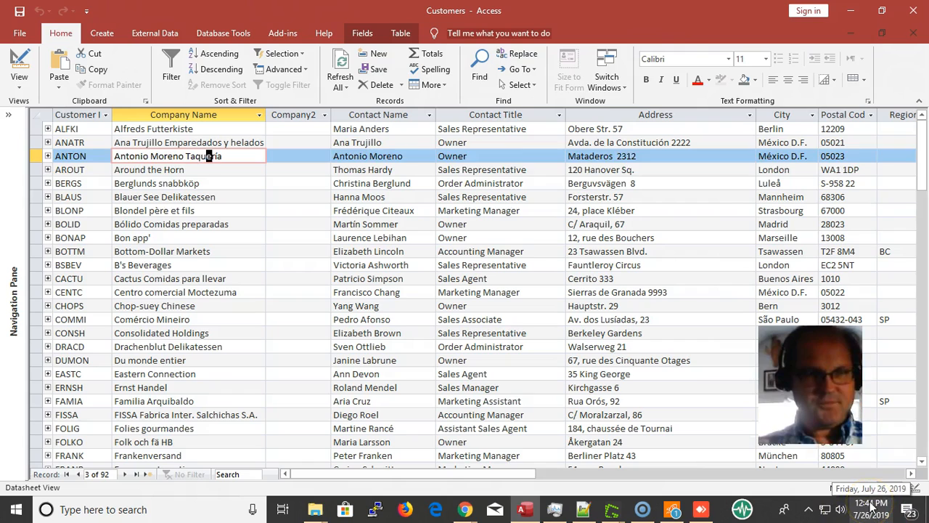
key(Down)
key(Up)
key(Left)
key(Right)
key(ctrl+c)
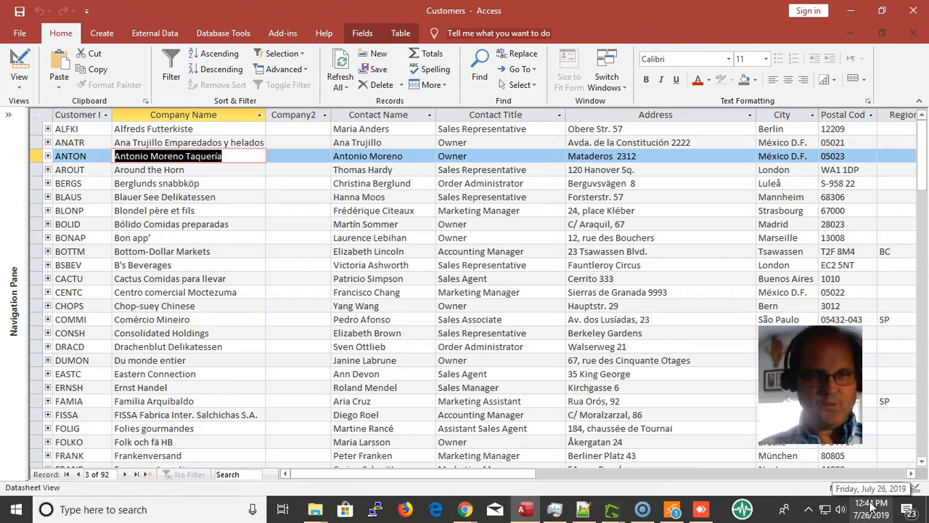
key(Tab)
key(ctrl+v)
key(Down)
key(Down)
key(Up)
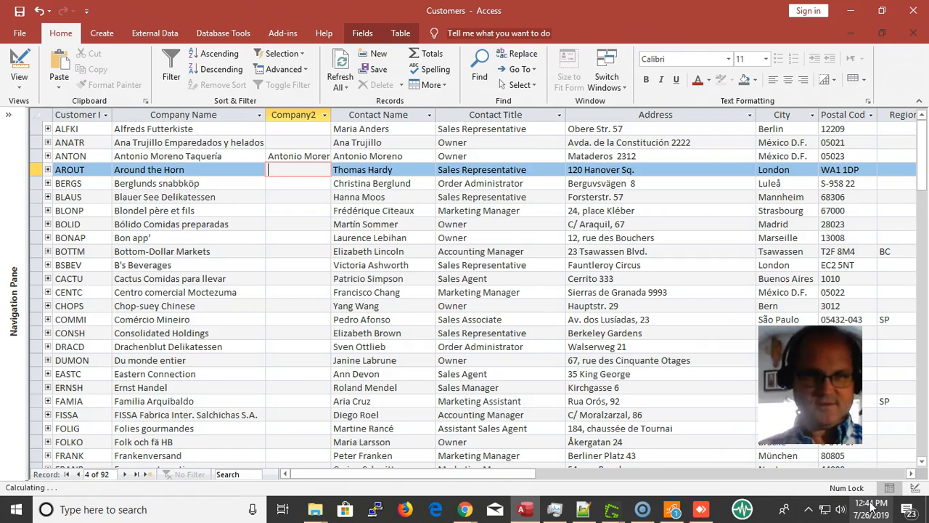
Clear the ANTON record's Company2 field and fill it again with a copy of its company name
key(Up)
key(Delete)
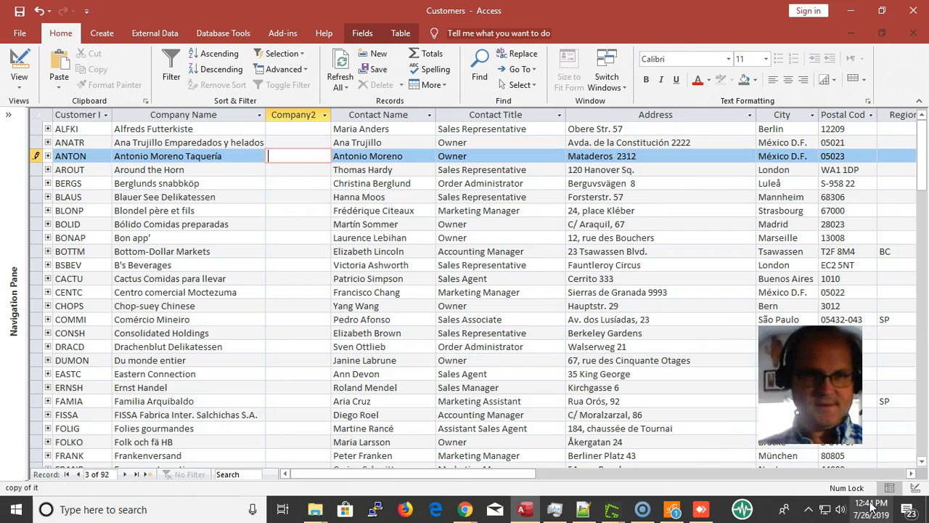
key(shift+Tab)
key(ctrl+c)
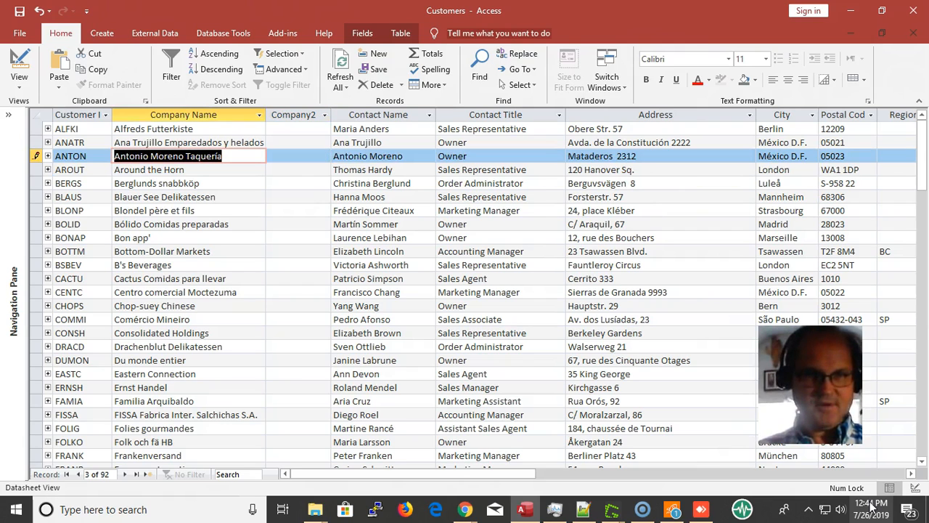
key(Tab)
key(ctrl+v)
key(Down)
key(Up)
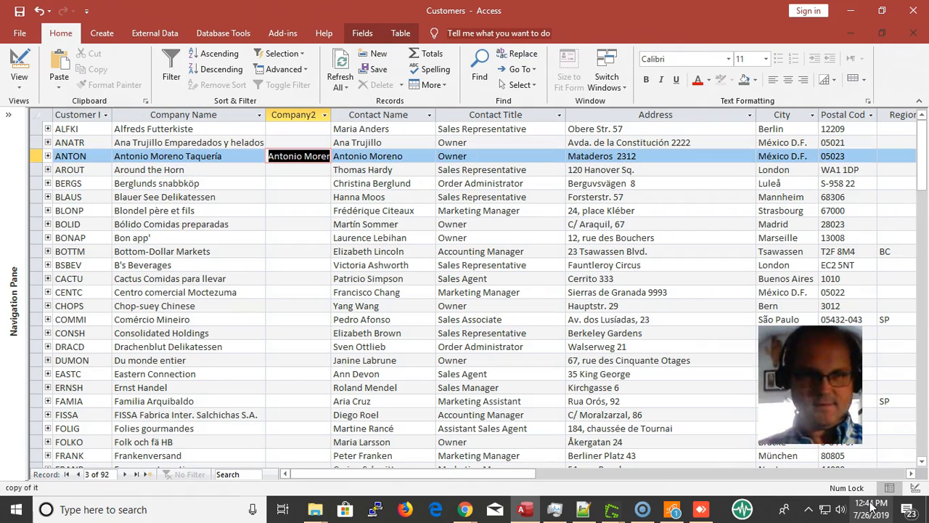
Clear the ANTON record's Company2 field and save the record
key(Delete)
key(shift+Tab)
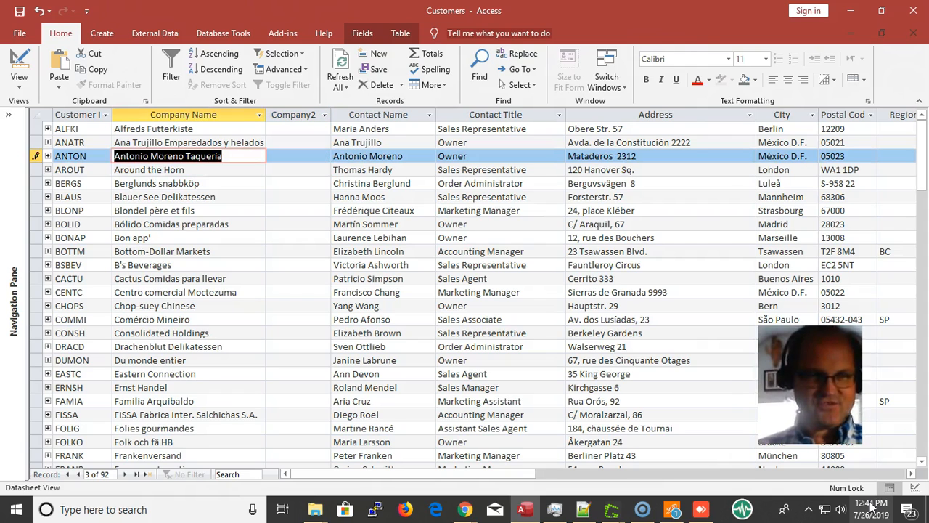
key(shift+Tab)
key(Down)
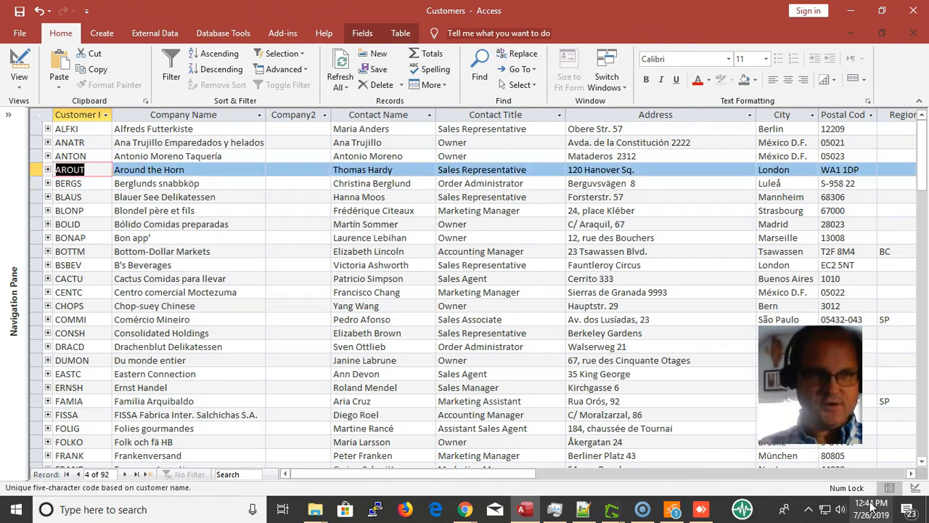
Copy the AROUT record's company name into its Company2 field
key(Down)
key(Down)
key(Tab)
key(Tab)
key(Up)
key(Up)
key(shift+Tab)
key(ctrl+c)
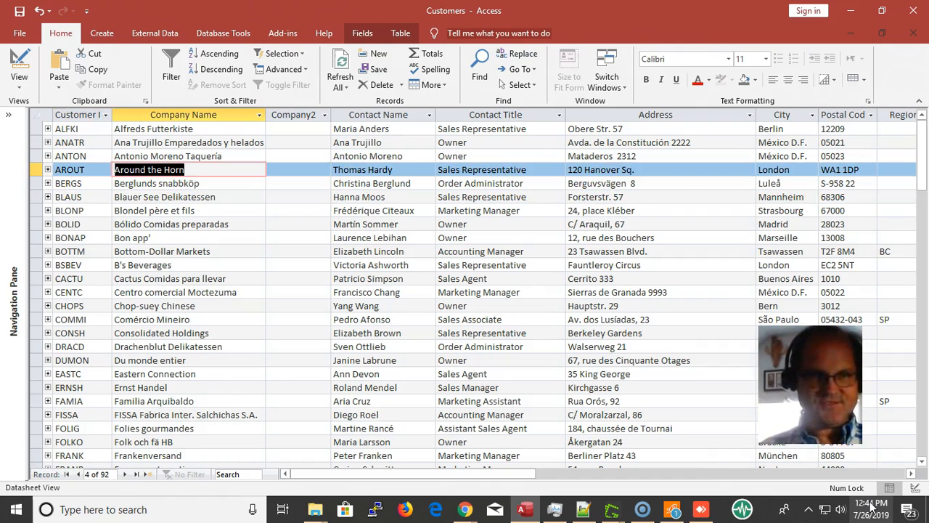
key(Tab)
key(ctrl+v)
key(Down)
key(Up)
key(Down)
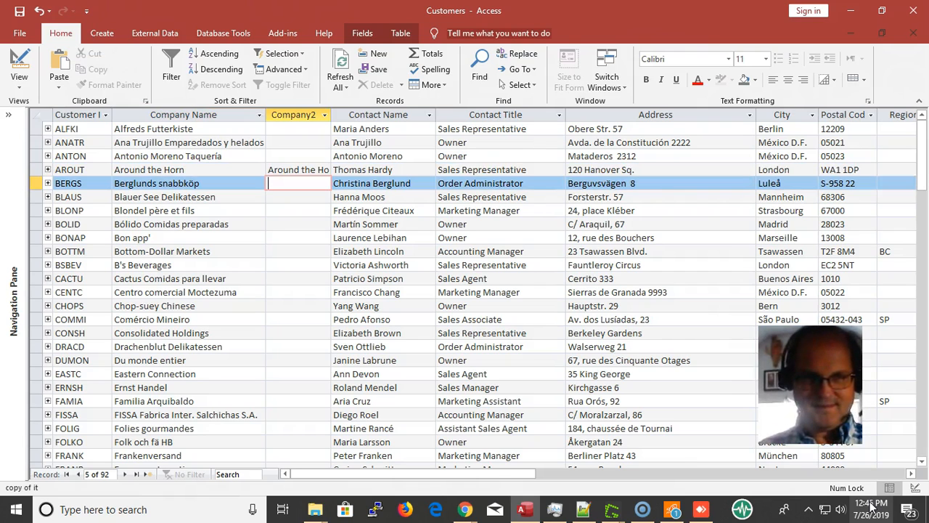
Paste the copied "Around the Horn" into the Company2 fields of the BERGS, BLAUS and BLONP records
key(ctrl+v)
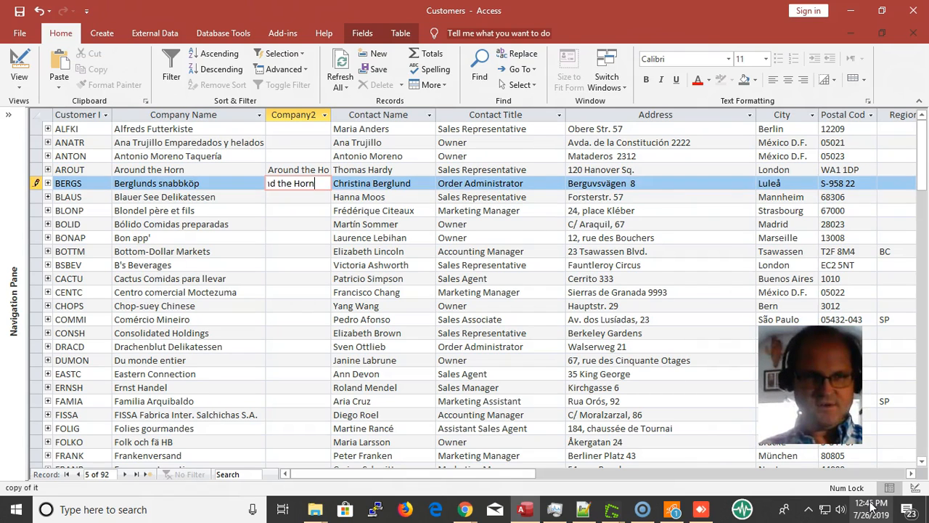
key(Down)
key(ctrl+v)
key(Down)
key(ctrl+v)
key(Down)
key(Up)
key(Up)
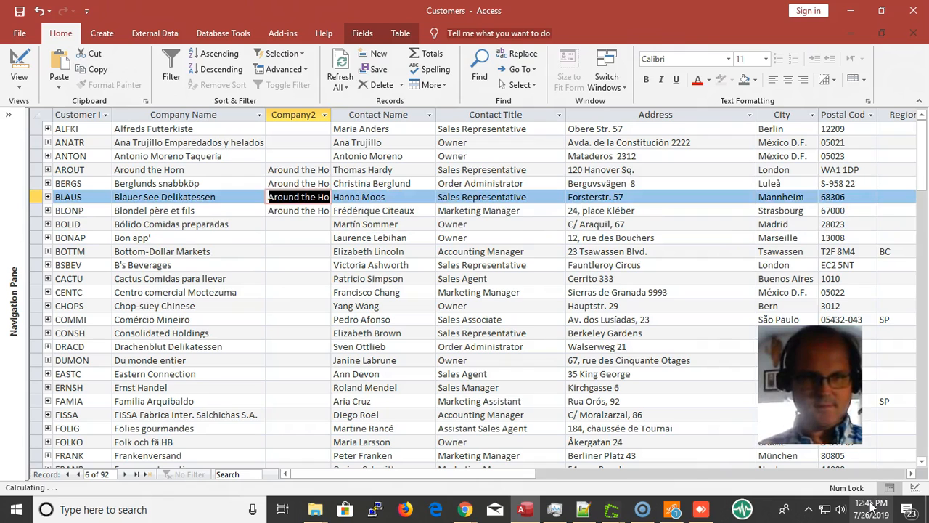
Clear the Company2 fields of the records from BLONP back up to AROUT
key(Down)
key(Delete)
key(Up)
key(Delete)
key(ctrl+c)
key(Up)
key(Delete)
key(Up)
key(Delete)
key(Up)
key(Down)
key(shift+Down)
key(shift+Down)
key(shift+Down)
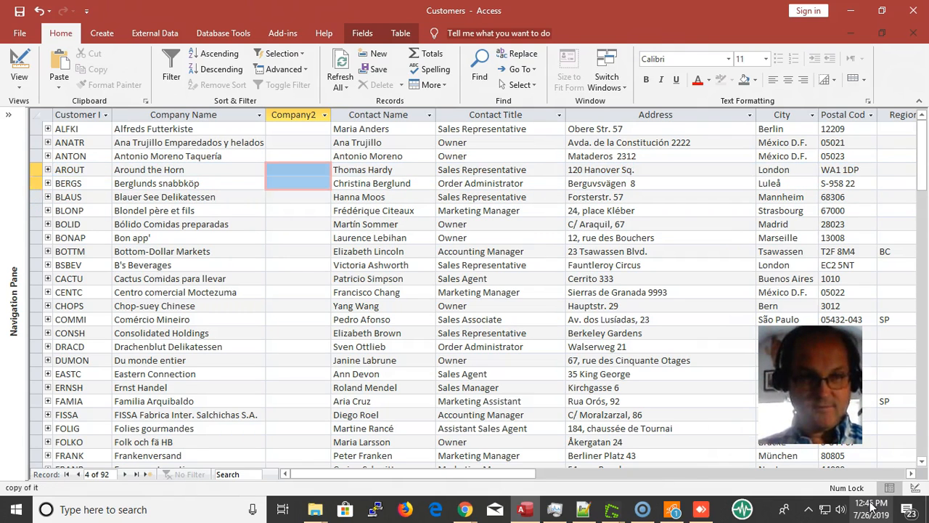
key(shift+Up)
key(shift+Up)
key(shift+Up)
key(shift+Up)
key(Up)
key(Up)
key(Down)
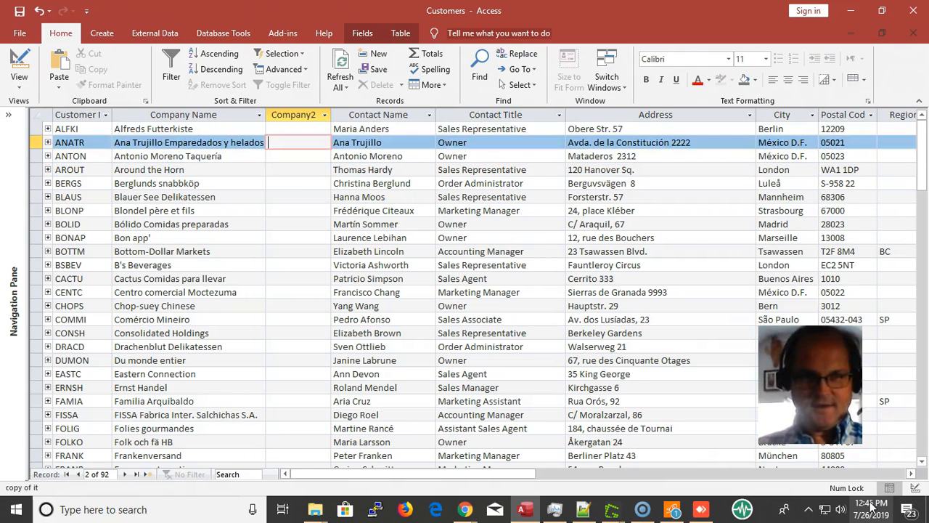
key(Down)
key(Up)
key(Up)
key(Down)
key(Down)
Try to paste "Around the Horn" into the Company2 cells of the records ALFKI through AROUT at once
key(Up)
key(Up)
key(shift+Down)
key(shift+Down)
key(shift+Down)
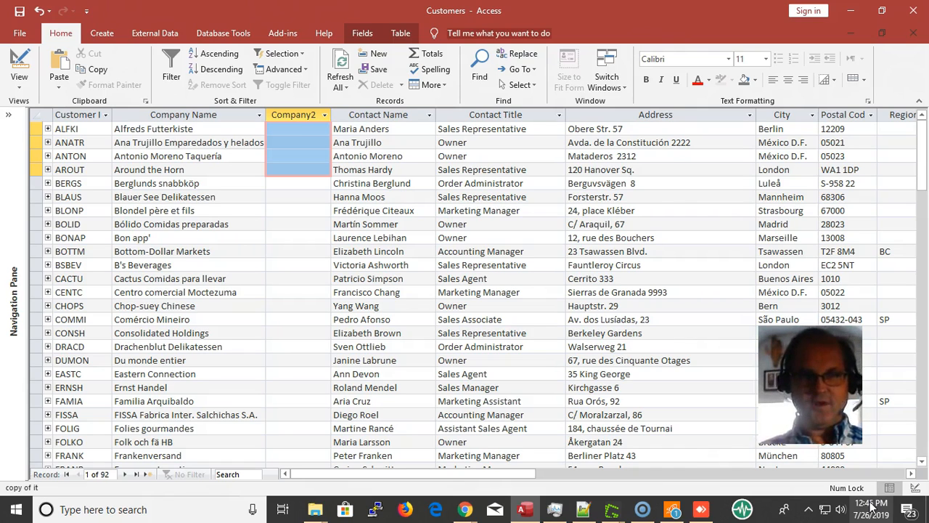
key(ctrl+v)
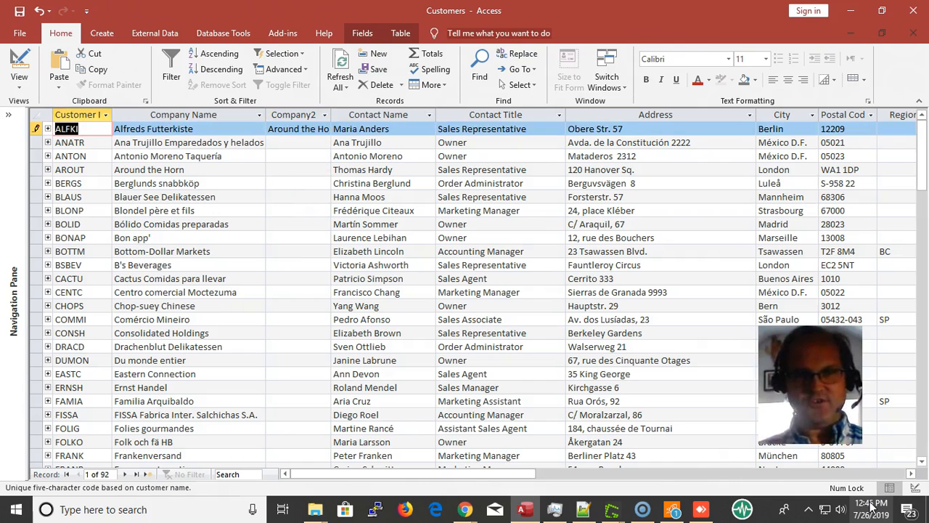
Paste "Around the Horn" one record at a time into the Company2 fields of ANATR, ANTON and AROUT
key(Down)
key(Tab)
key(Tab)
key(ctrl+v)
key(Down)
key(ctrl+v)
key(Down)
key(ctrl+v)
key(Up)
key(Up)
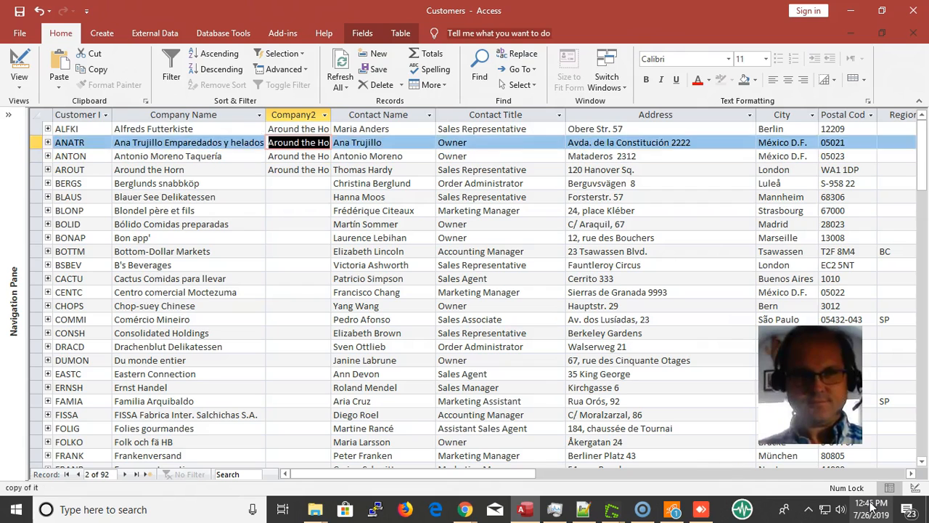
Clear the Company2 fields of the first four records, ALFKI through AROUT
key(Up)
key(Delete)
key(Down)
key(Delete)
key(Down)
key(Delete)
key(Down)
key(Delete)
key(Down)
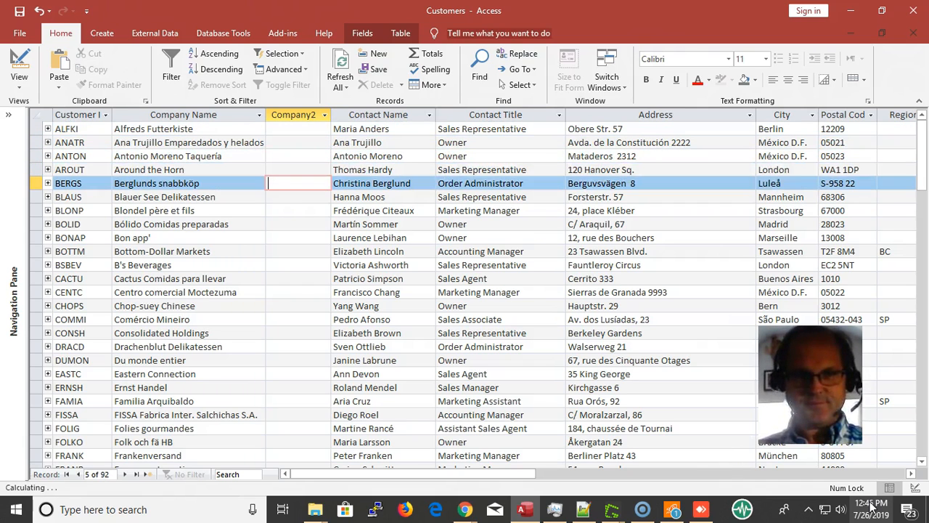
Select the Company Name cells from the ANTON record through the CHOPS record
key(Up)
key(Up)
key(Up)
key(Up)
key(Down)
key(Down)
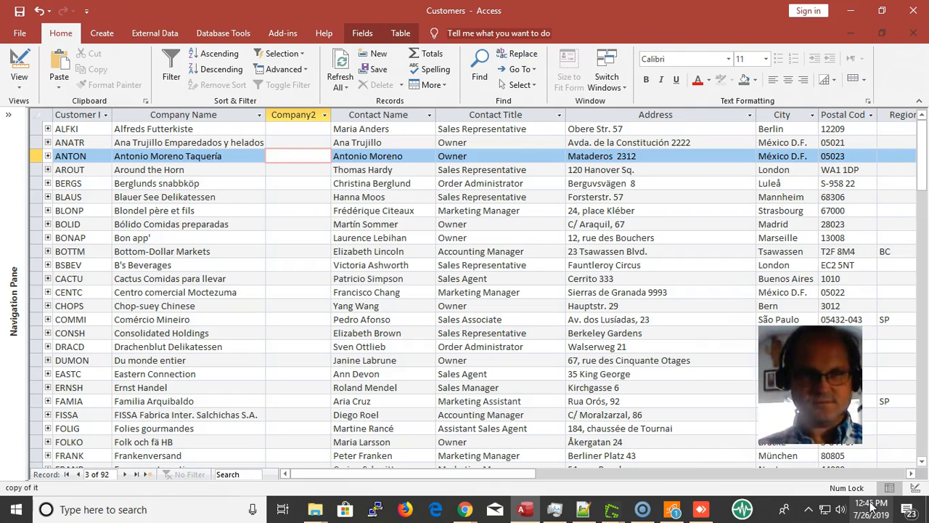
key(Left)
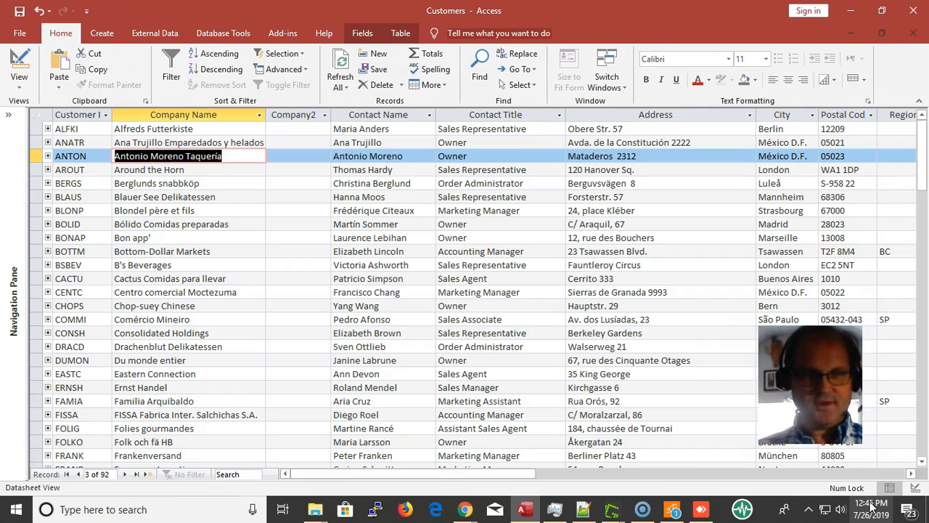
key(shift+Down)
key(shift+Down)
key(shift+Down)
key(shift+Down)
key(shift+Down)
key(shift+Down)
key(shift+Down)
key(shift+Down)
key(shift+Down)
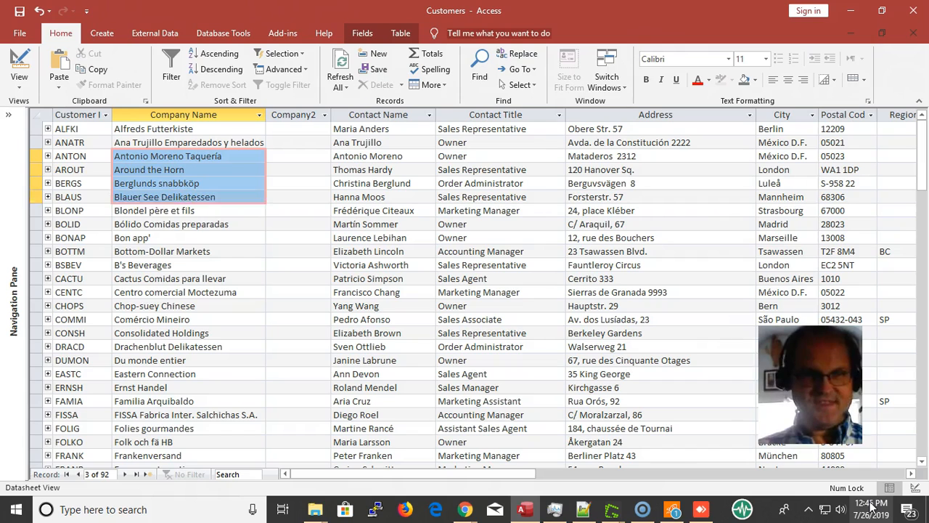
key(shift+Down)
key(shift+Down)
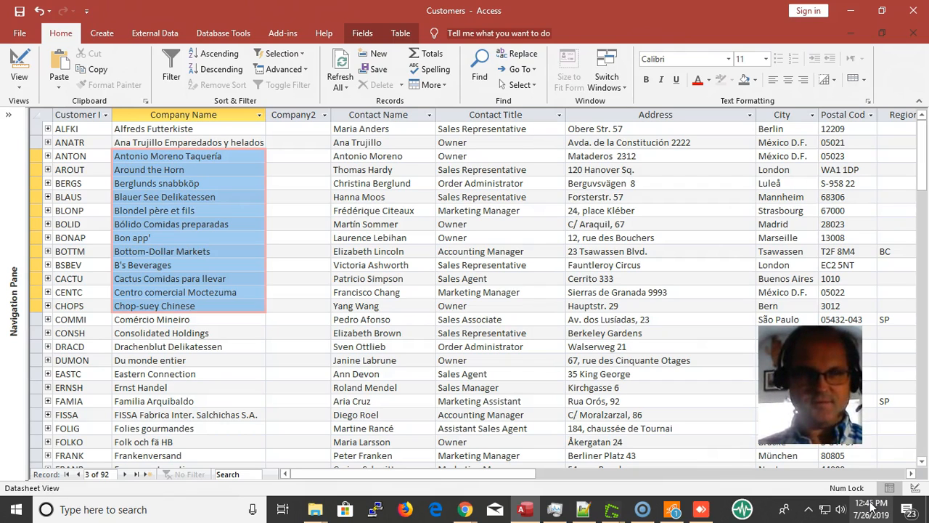
Enter DR1CC1 in the ANTON record's Company2 field and save the record
key(Tab)
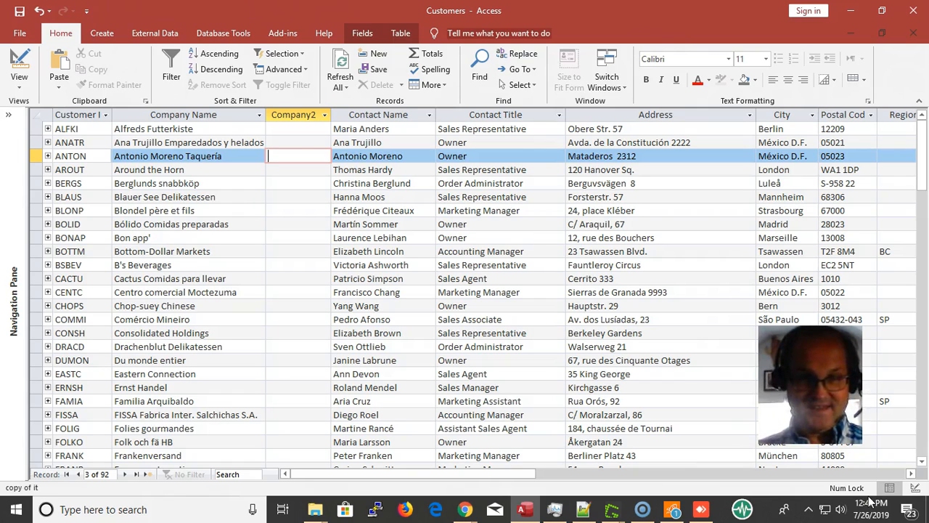
text(DR1CC1)
key(Down)
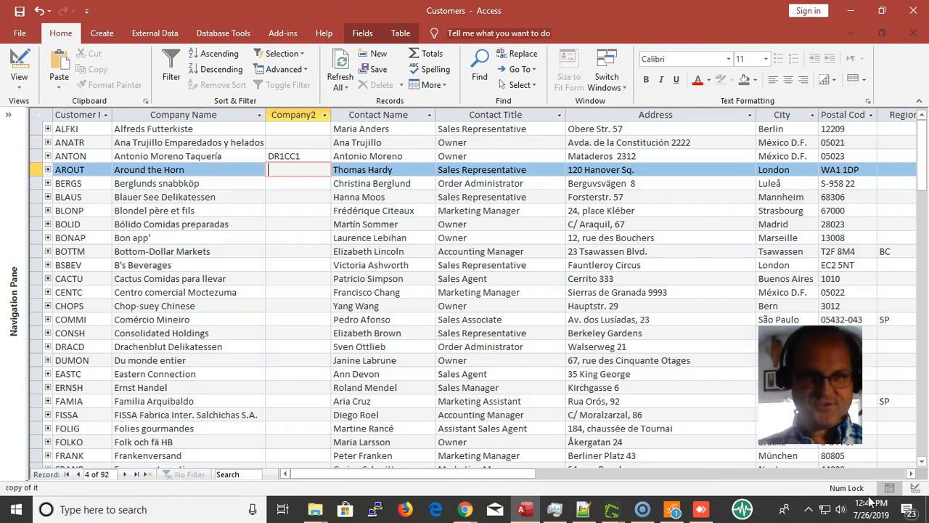
Select the Company Name cells from the ANTON record through the BOTTM record
key(Up)
key(Left)
key(shift+Down)
key(shift+Down)
key(shift+Down)
key(shift+Down)
key(shift+Down)
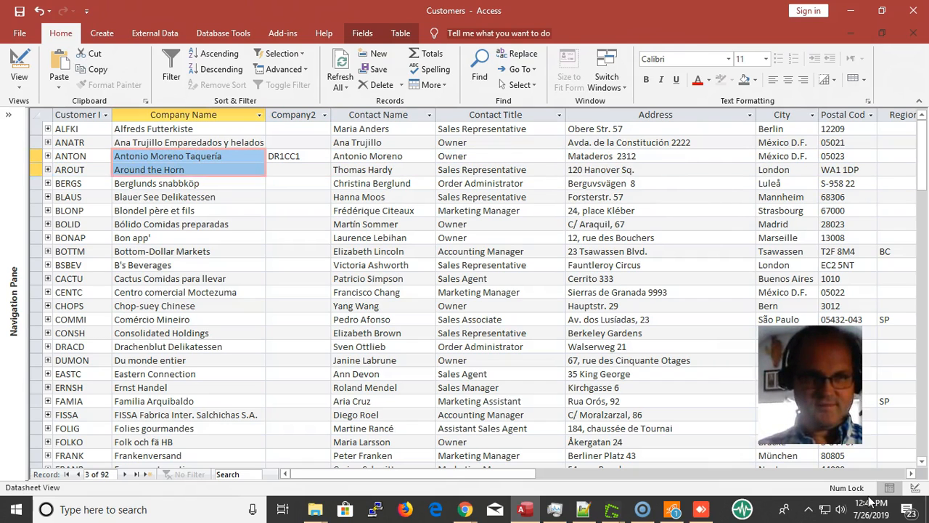
key(shift+Down)
key(shift+Down)
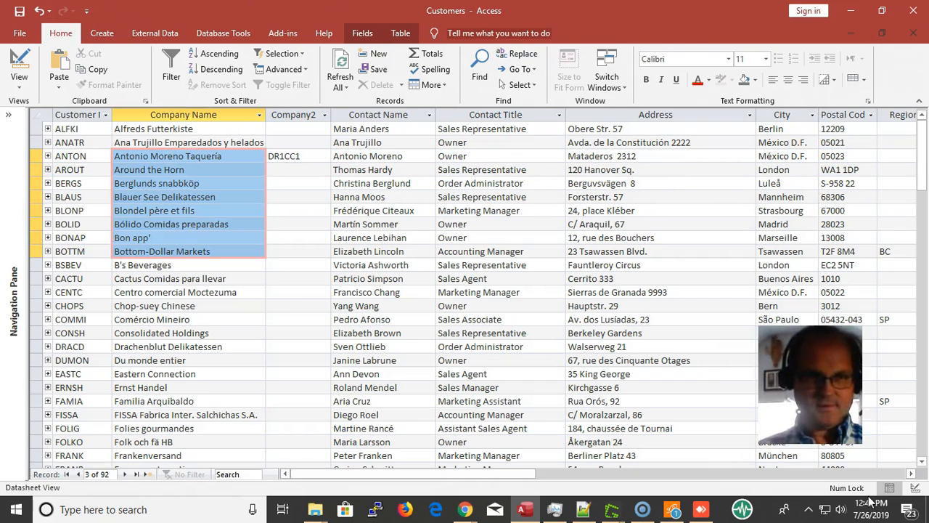
Delete the DR1CC1 entry from the ANTON record's Company2 field
key(Right)
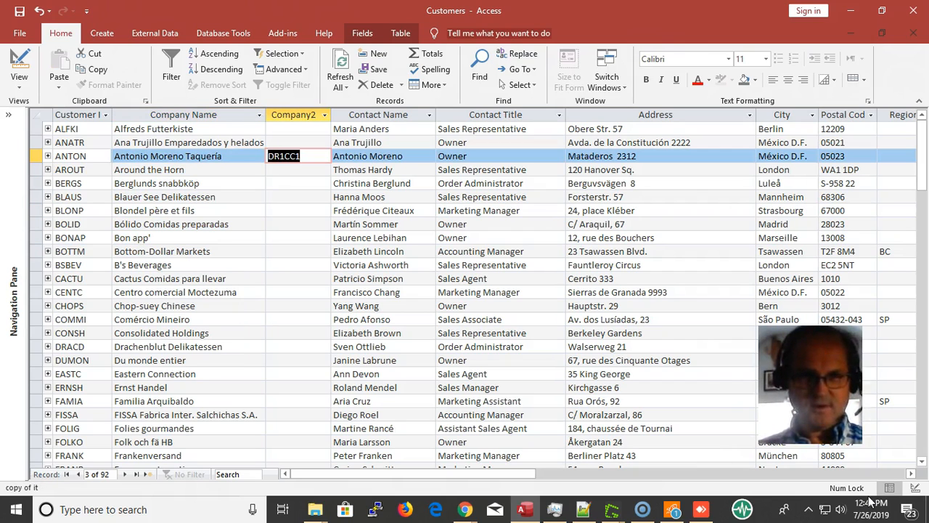
key(Down)
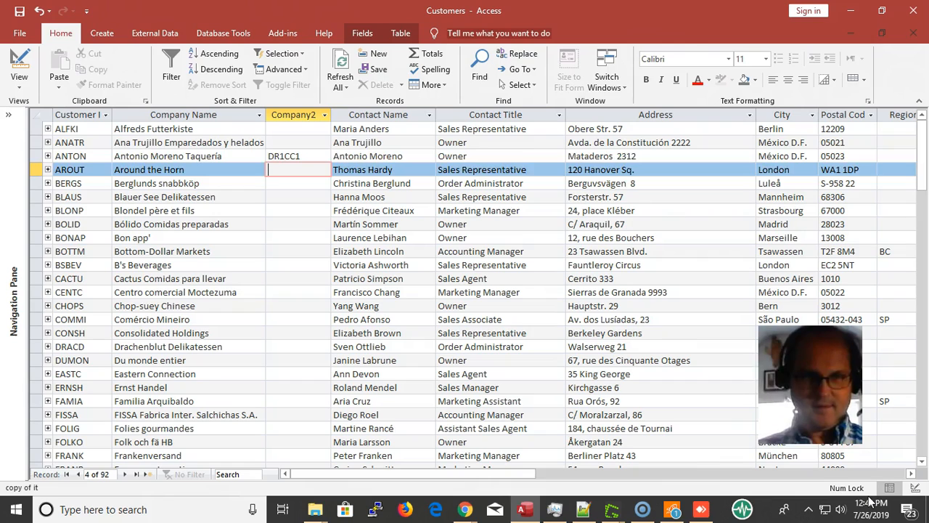
key(Up)
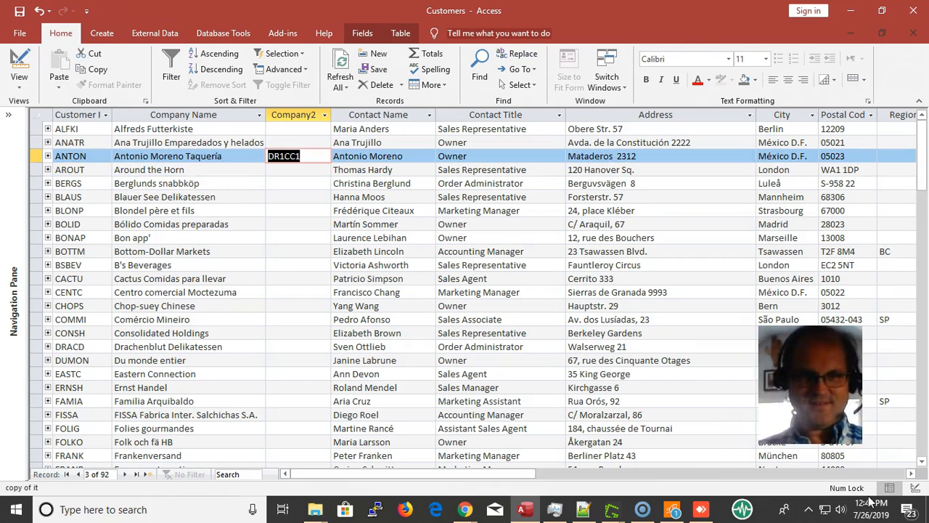
key(Delete)
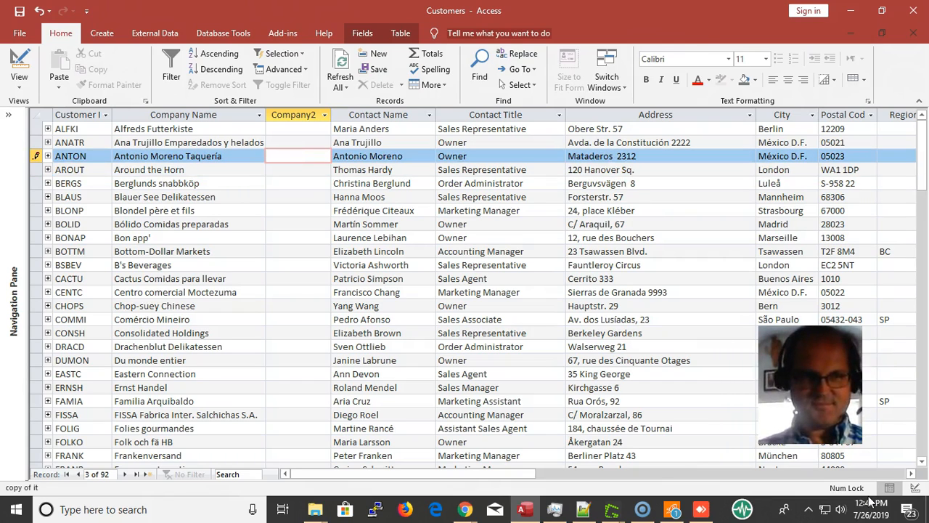
Copy a block of several Company Name cells starting at the ANTON record
key(Down)
key(Left)
key(Up)
key(shift+Down)
key(shift+Down)
key(shift+Down)
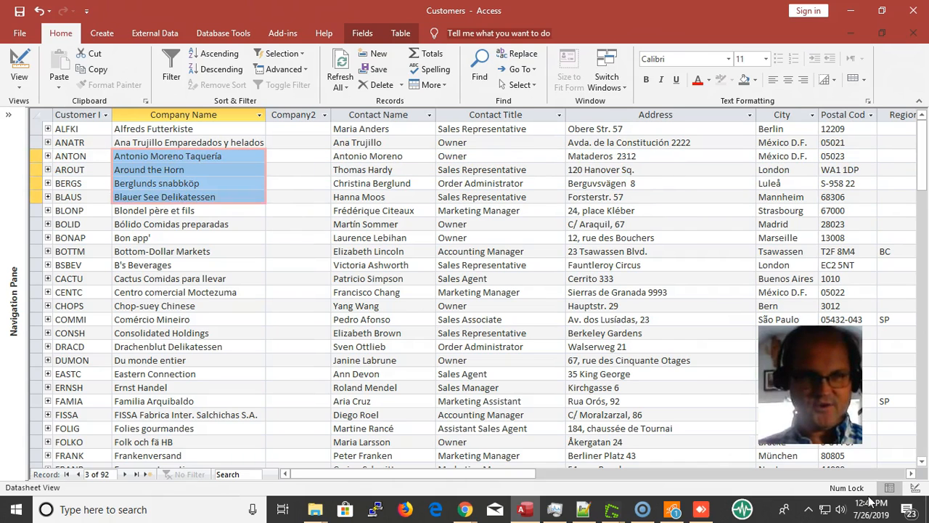
key(shift+Down)
key(shift+Down)
key(ctrl+c)
Try to paste the copied block of company names into Company2, starting at the ANTON record's whole cell
key(Right)
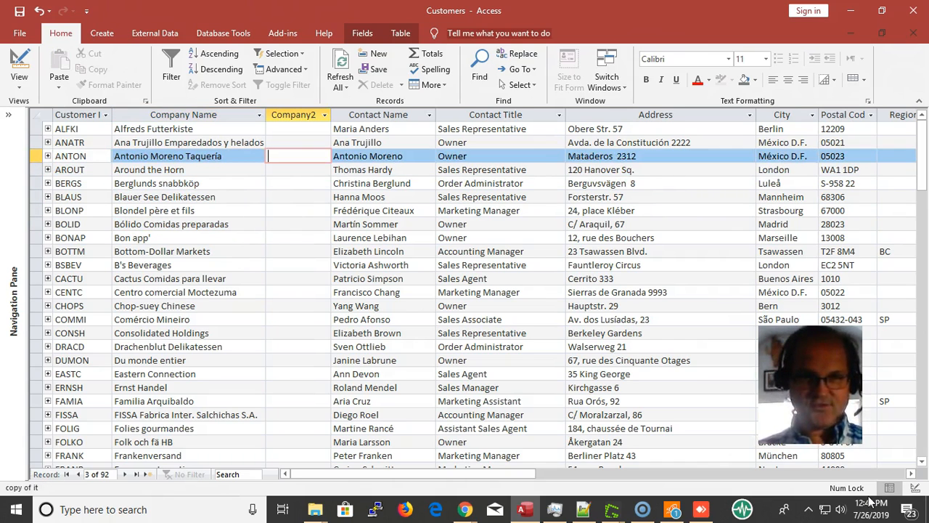
key(Right)
key(Left)
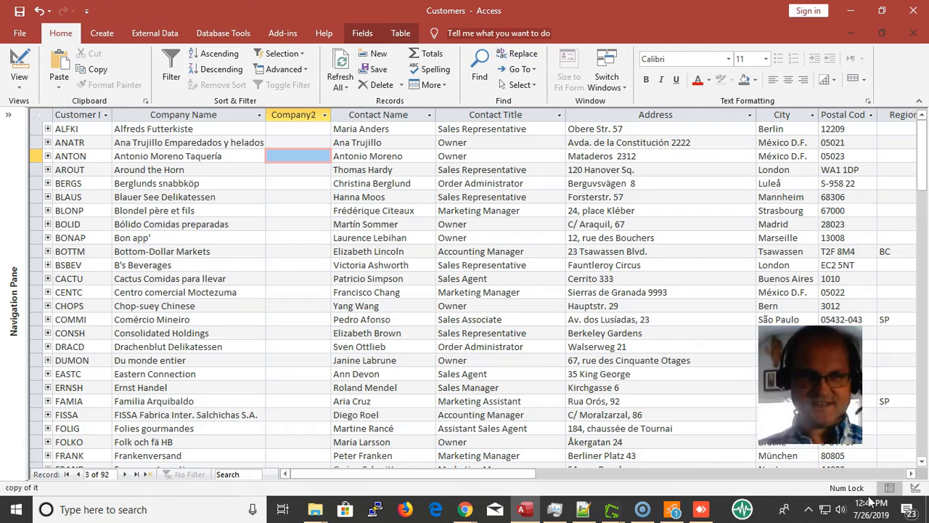
key(ctrl+v)
key(Down)
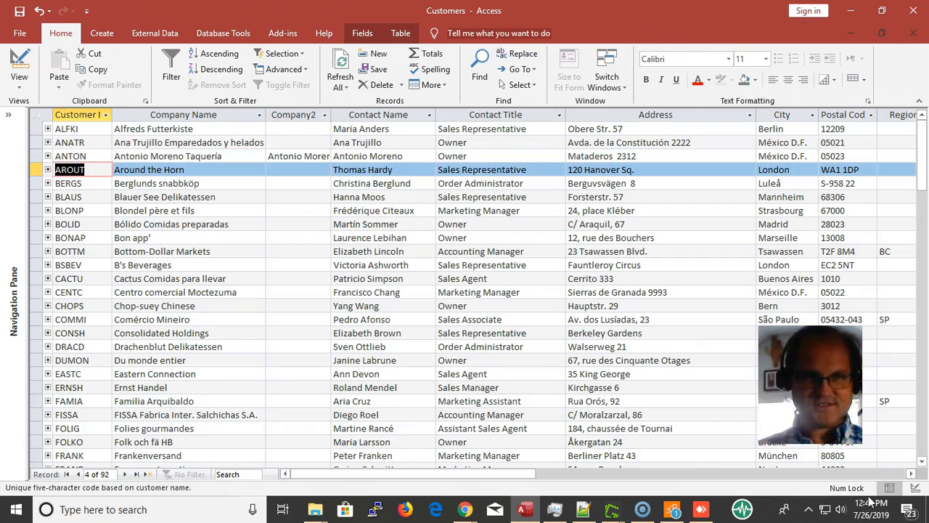
Remove the pasted company name from the ANTON record's Company2 field and save the record
key(Up)
key(Right)
key(Right)
key(Left)
key(Left)
key(Right)
key(Right)
key(Right)
key(Left)
key(Delete)
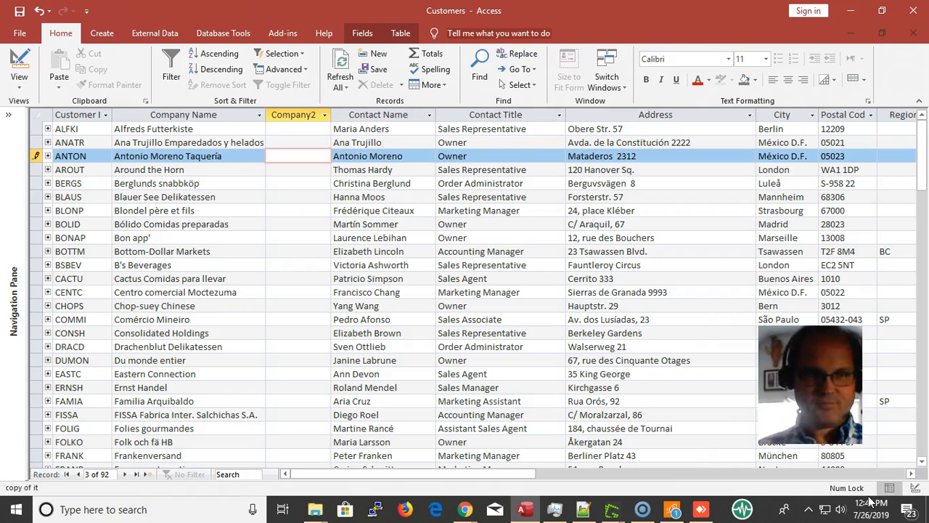
key(Down)
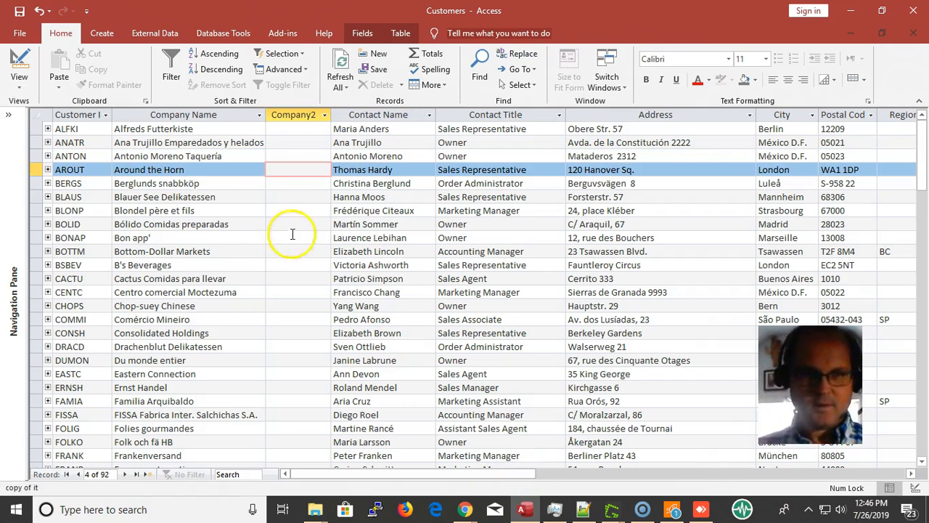
Try selecting the ANTON record's whole Company2 cell and only the word "Taquería" in its company name
click(274, 156)
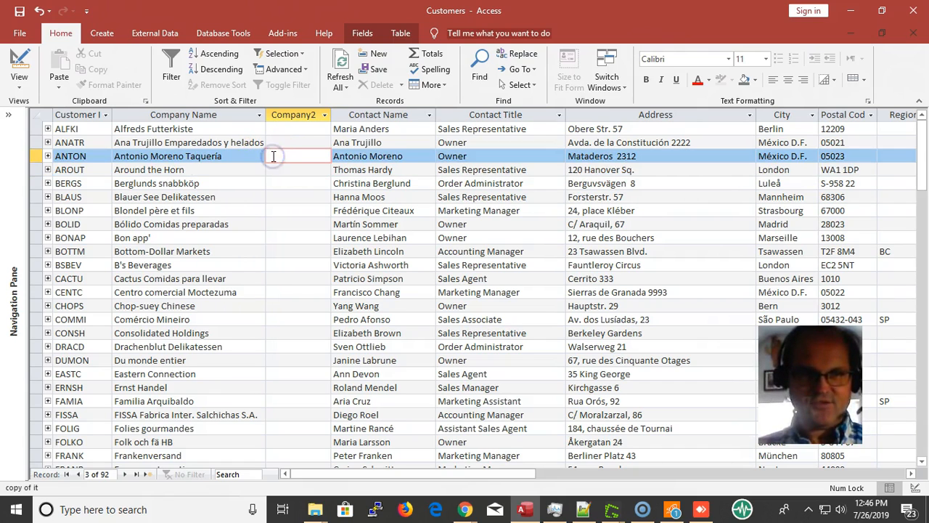
click(267, 152)
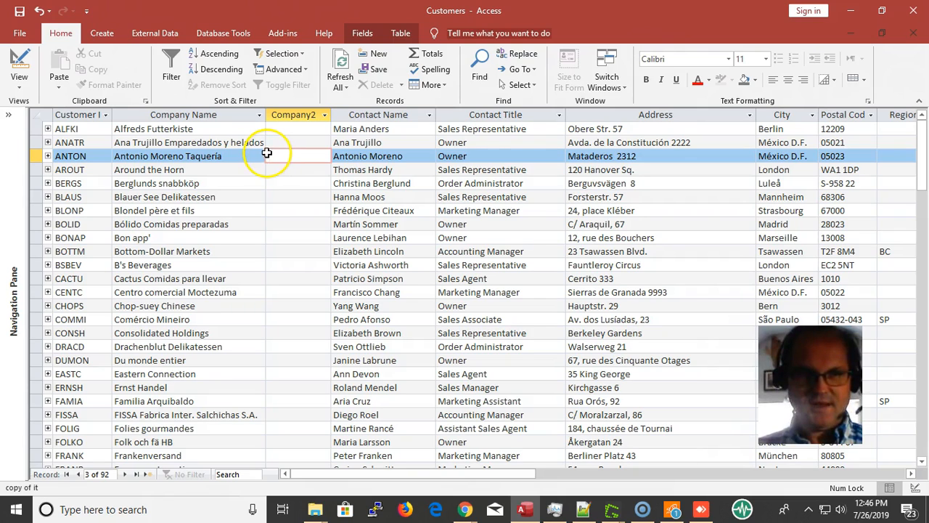
click(281, 158)
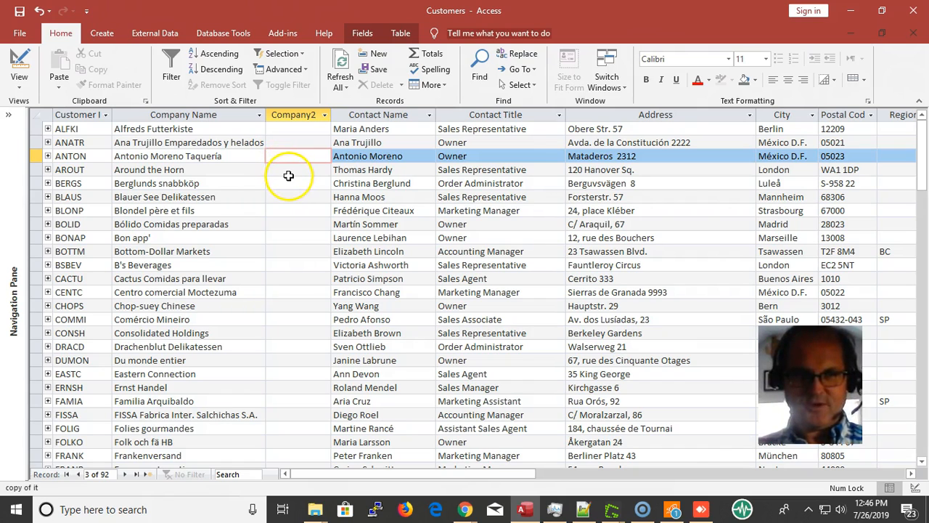
click(288, 176)
drag(239, 155, 187, 152)
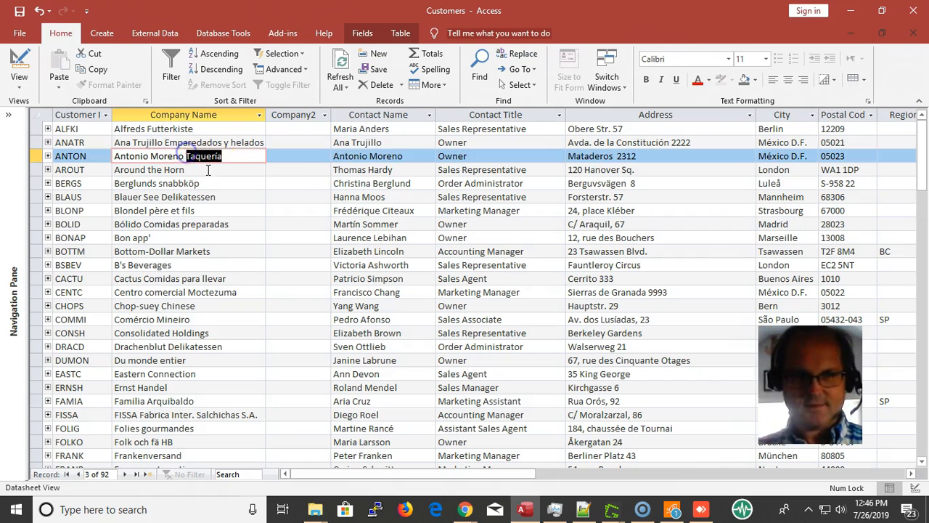
click(279, 155)
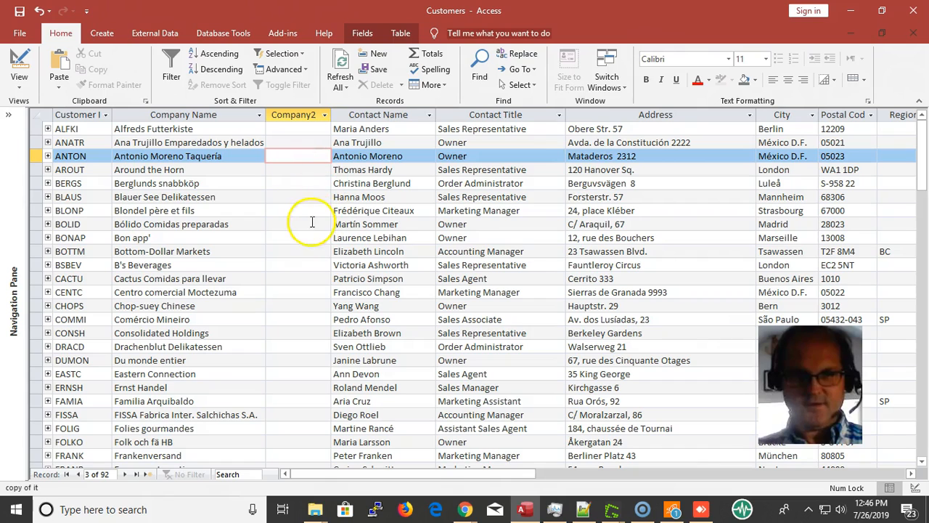
Try pasting the copied company names inside the ANTON record's Company2 cell, and undo the paste
key(ctrl+v)
key(ctrl+z)
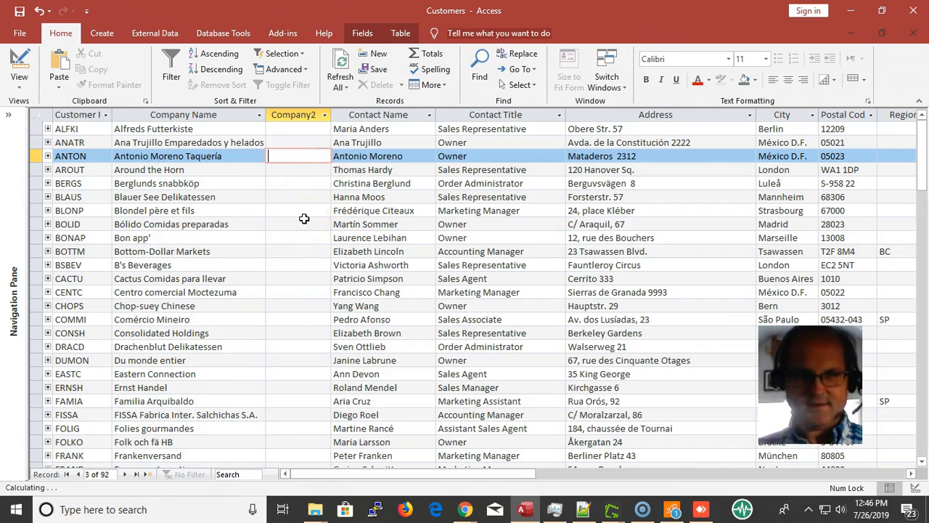
key(shift+Tab)
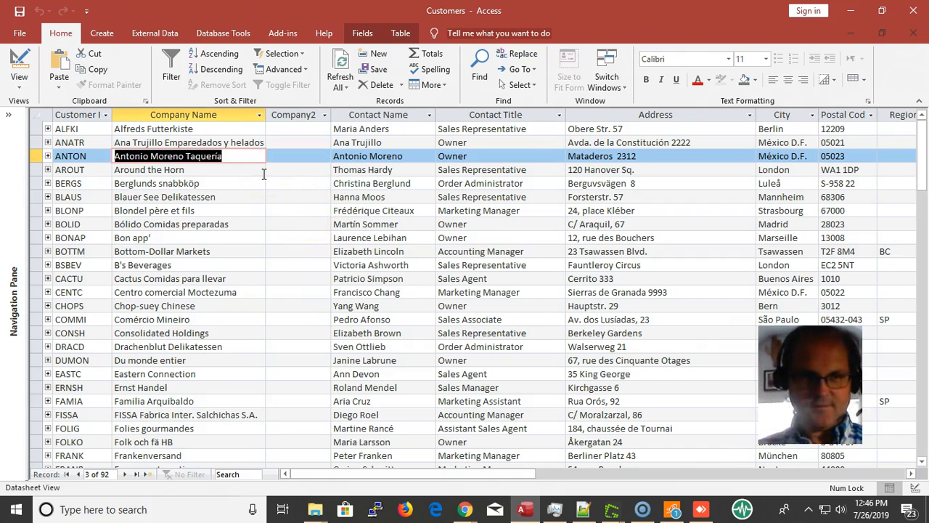
key(Tab)
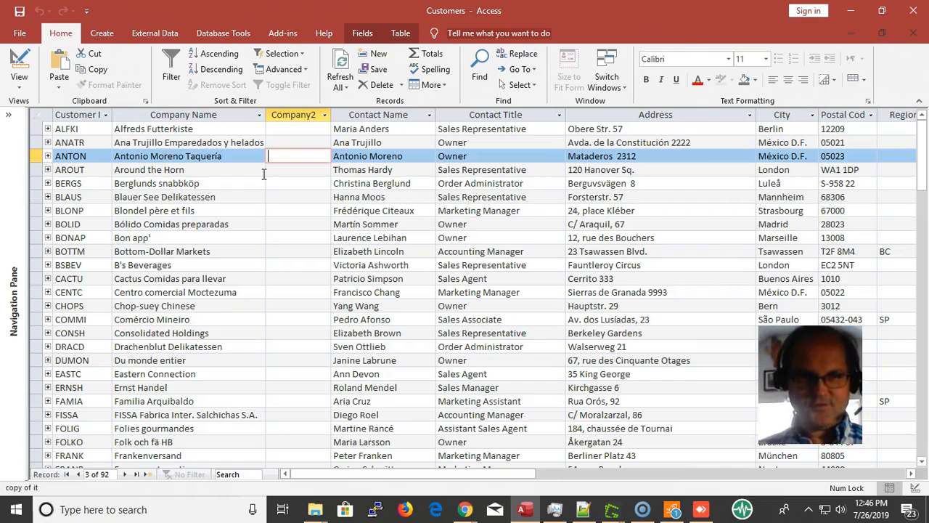
key(shift+Tab)
key(Tab)
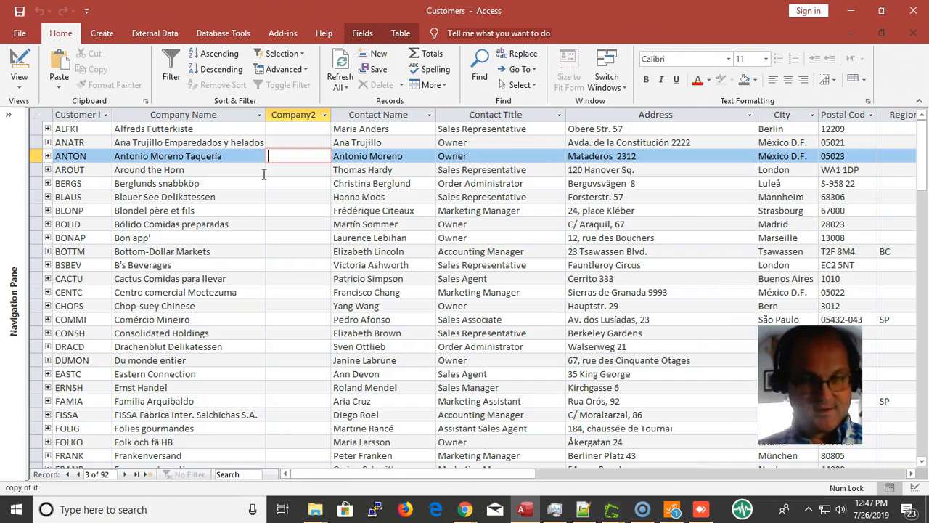
Try extending a selection of Company2 cells down from the ANTON record and shrink it back to that single cell
key(shift+Down)
key(shift+Down)
key(shift+Down)
key(shift+Down)
key(shift+Down)
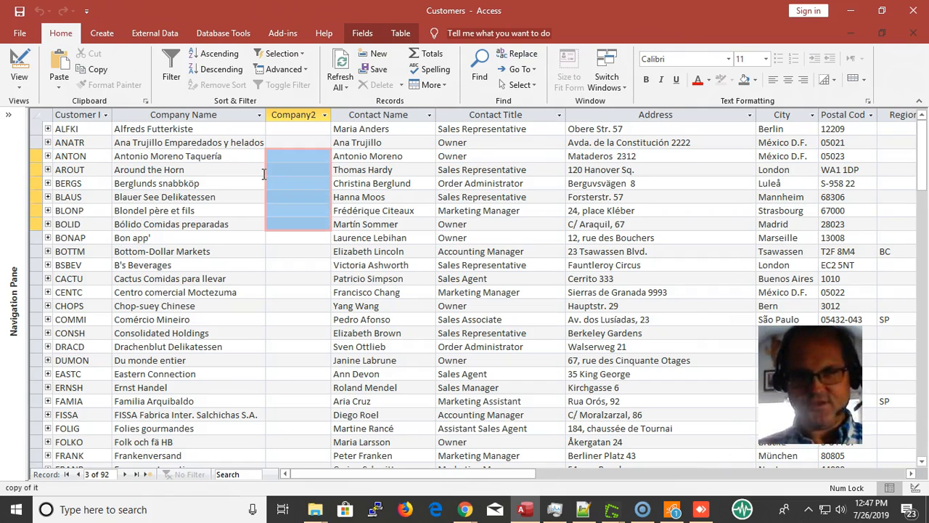
key(shift+Down)
key(shift+Down)
key(shift+Down)
key(shift+Down)
key(shift+Up)
key(shift+Up)
key(shift+Up)
key(shift+Up)
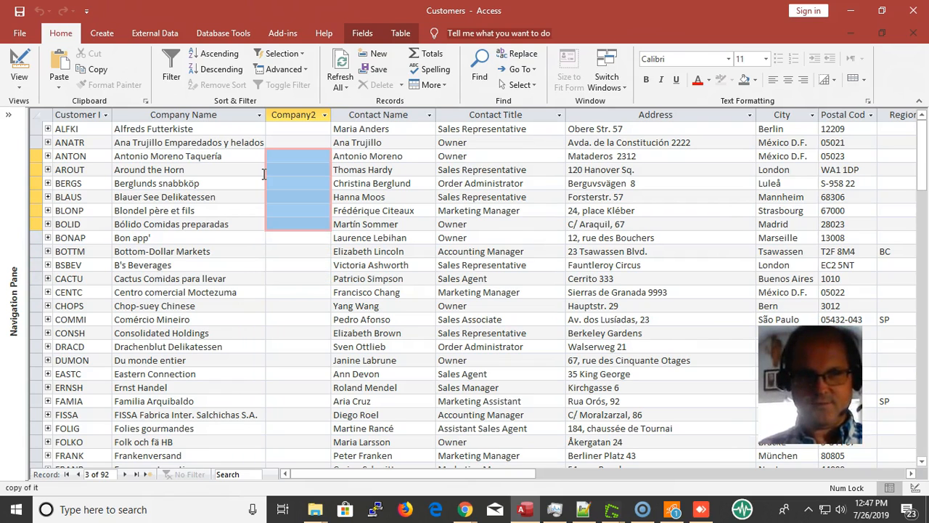
key(shift+Up)
key(shift+Up)
key(shift+Up)
key(shift+Up)
key(shift+Up)
Copy the eight Company Name cells from the ANTON record through the BOTTM record
key(Left)
key(Up)
key(Down)
key(Down)
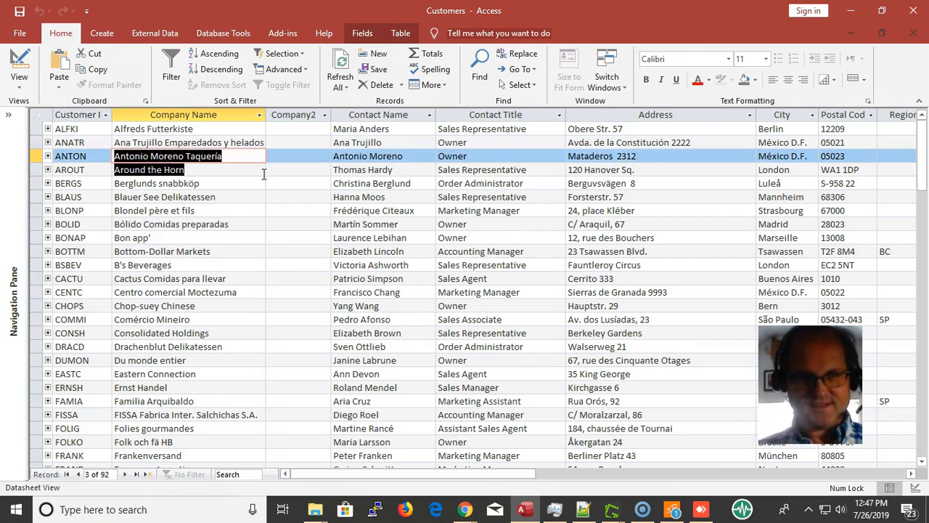
key(shift+Down)
key(shift+Down)
key(shift+Down)
key(shift+Down)
key(shift+Down)
key(shift+Down)
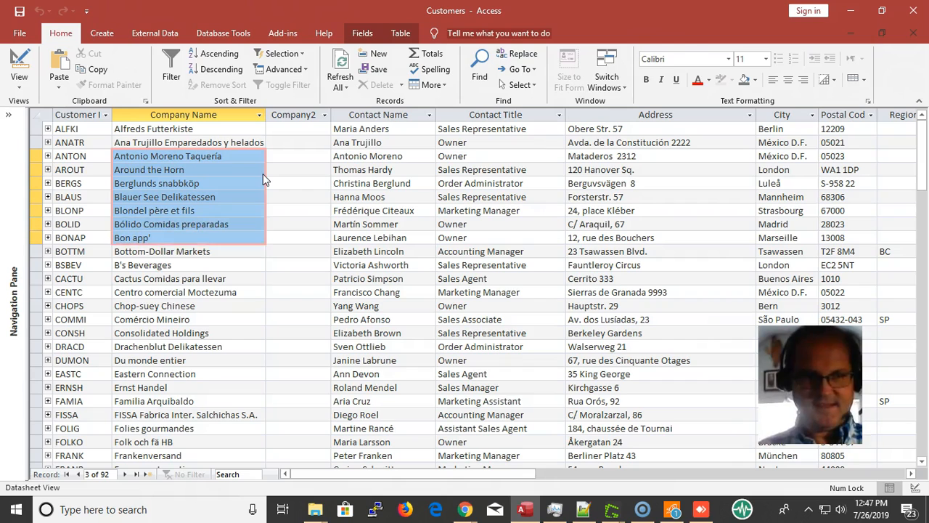
key(shift+Down)
key(ctrl+c)
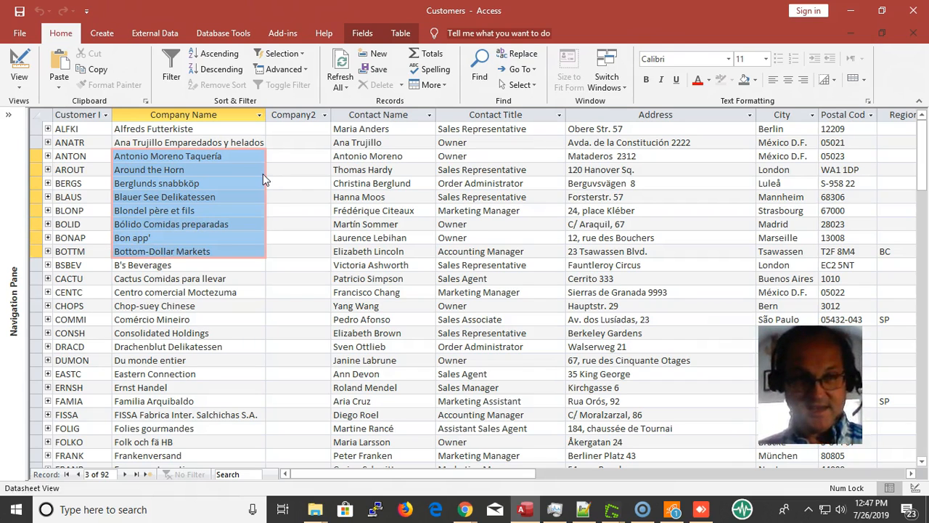
Paste the copied company names into a selected block of Company2 cells running from the ANTON record through the CHOPS record
key(Right)
key(Right)
key(Left)
key(shift+Down)
key(shift+Down)
key(shift+Up)
key(shift+Up)
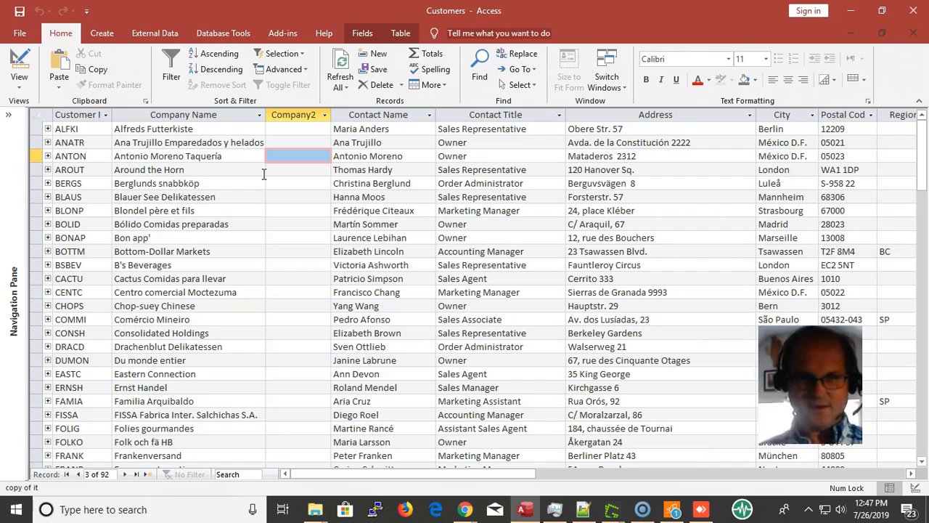
key(shift+Down)
key(shift+Down)
key(shift+Down)
key(shift+Down)
key(shift+Down)
key(shift+Down)
key(shift+Down)
key(shift+Down)
key(shift+Down)
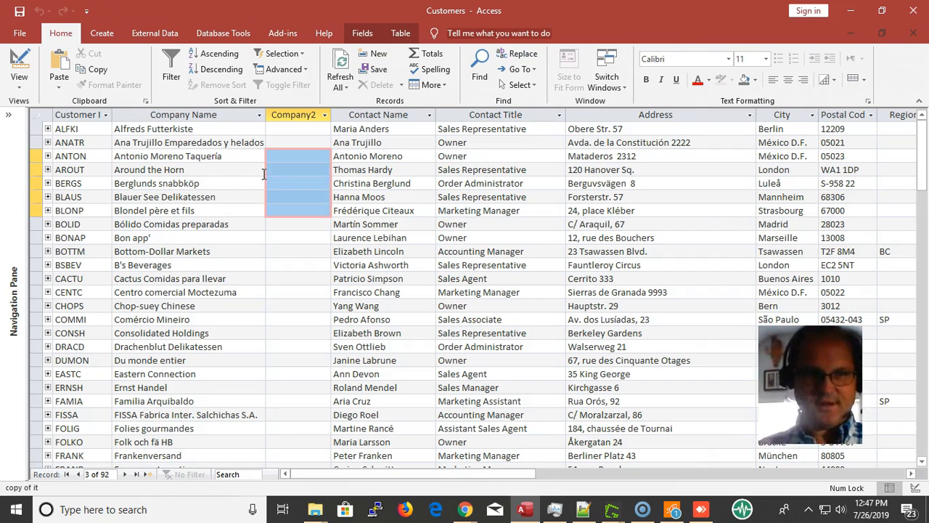
key(shift+Down)
key(shift+Down)
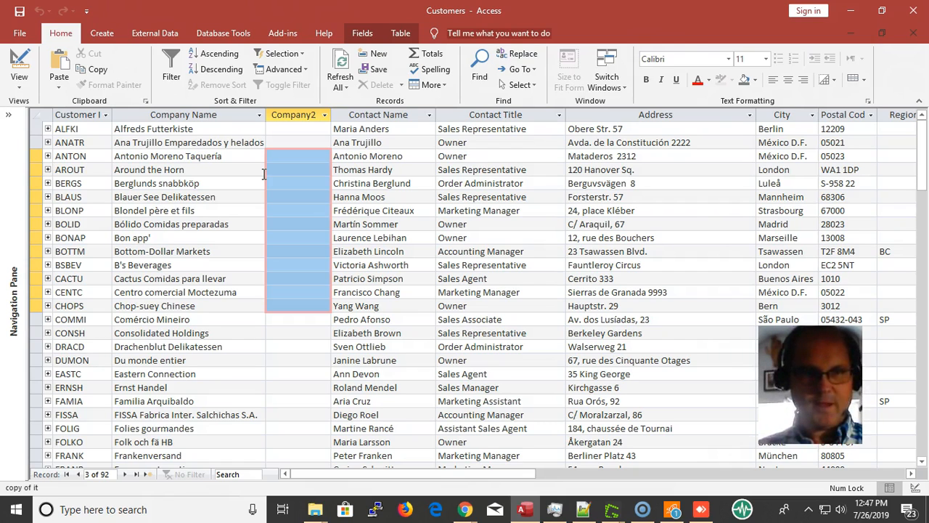
key(ctrl+v)
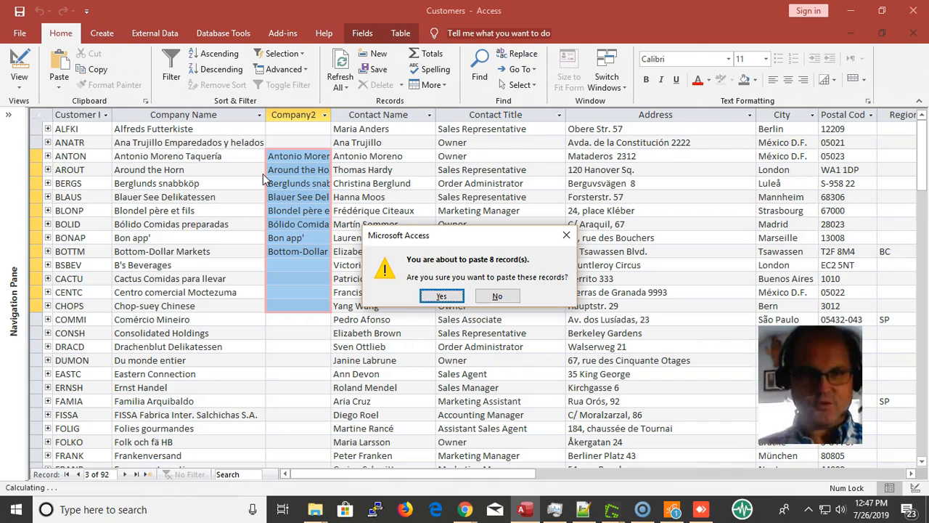
key(Return)
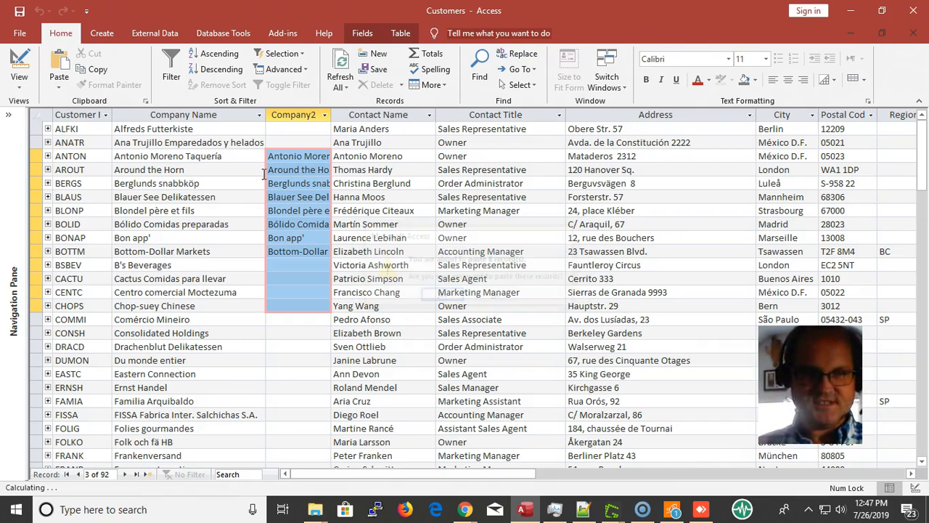
Clear the pasted company names from Company2 in the ANTON through BOTTM records
key(Up)
key(Up)
key(Down)
key(Down)
key(Down)
key(Up)
key(Delete)
key(Down)
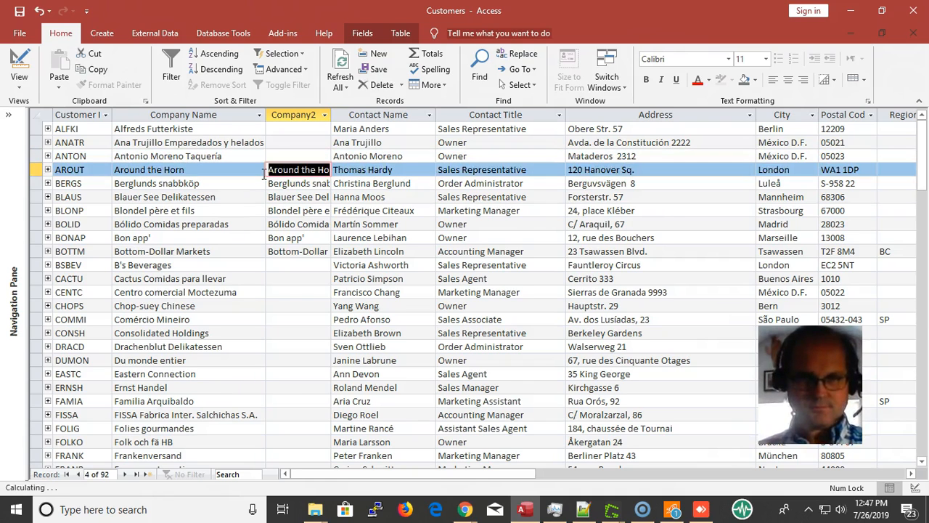
key(Delete)
key(Down)
key(Delete)
key(Down)
key(Delete)
key(Down)
key(Delete)
key(Down)
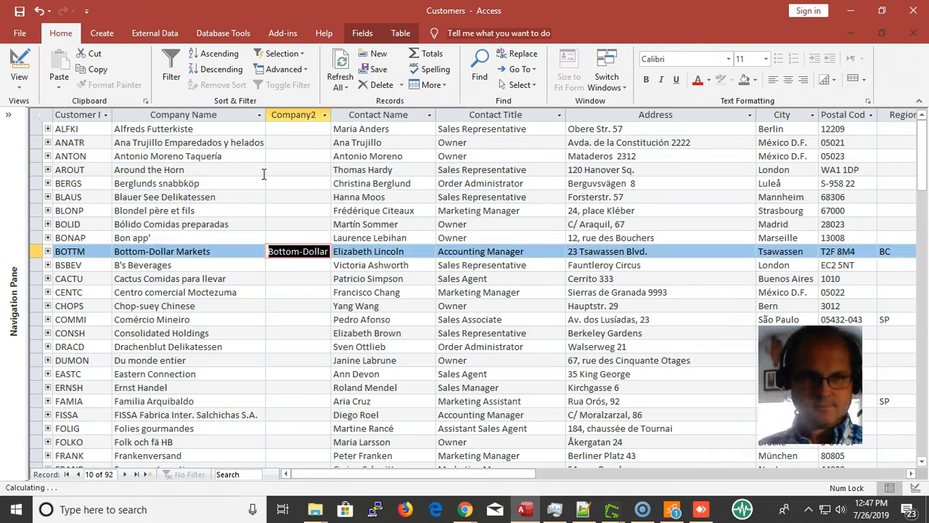
key(Delete)
key(Down)
Paste the copied company names again into a selected block of Company2 cells from the ANTON record through the CACTU record
key(Up)
key(Up)
key(Left)
key(Left)
key(Up)
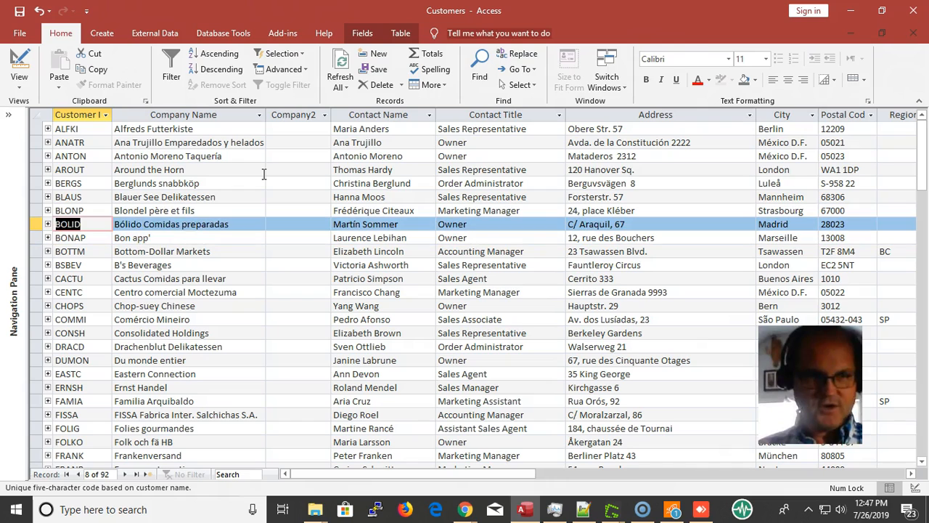
key(Right)
key(Up)
key(Up)
key(Up)
key(Up)
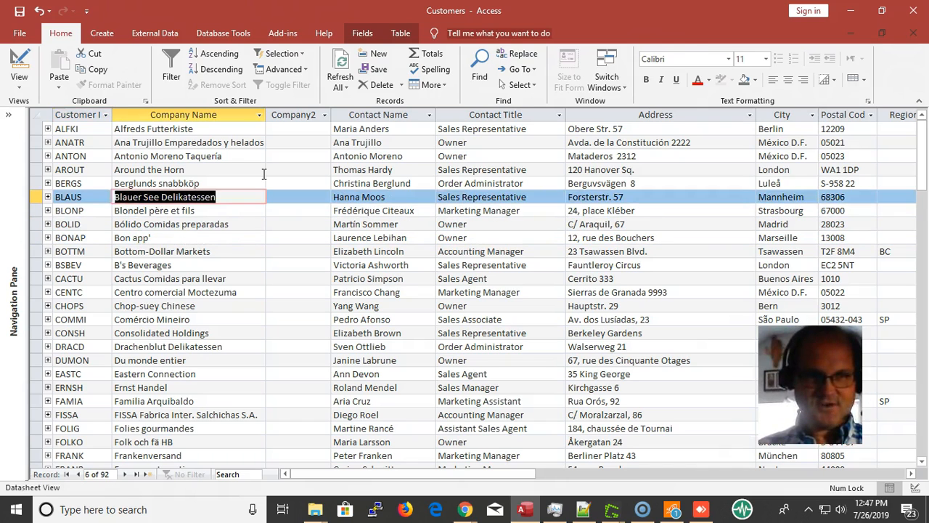
key(Up)
key(Right)
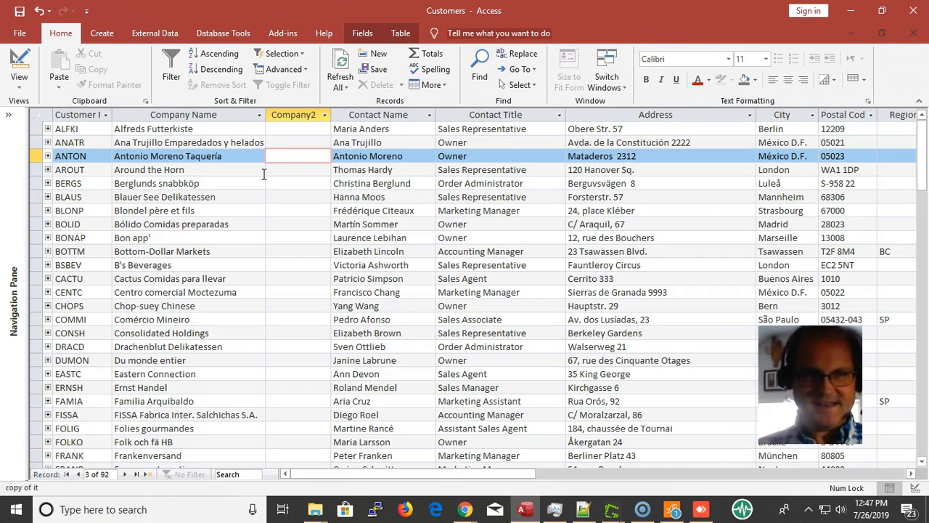
key(shift+Down)
key(shift+Down)
key(shift+Down)
key(shift+Down)
key(shift+Down)
key(shift+Down)
key(shift+Down)
key(shift+Down)
key(shift+Down)
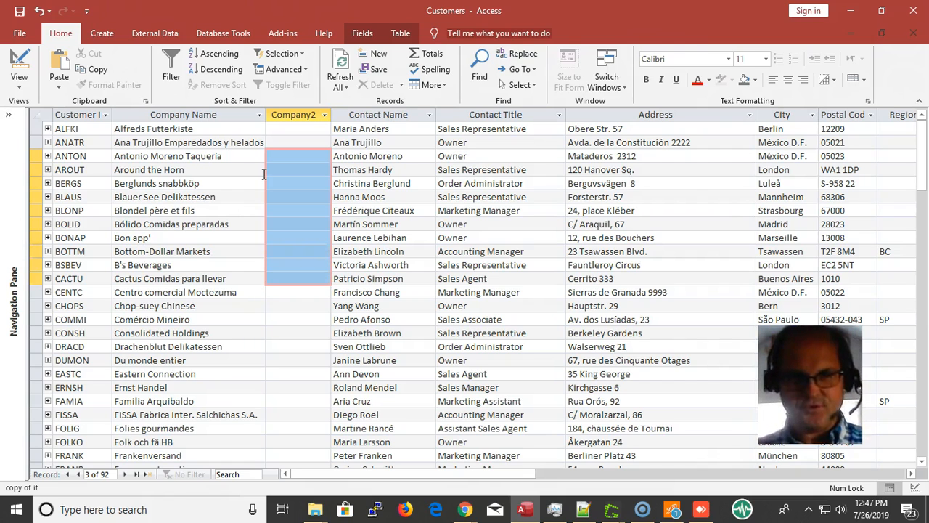
text(Antonio Moreno Taquería Around the Horn Berglunds snabbköp Blauer See Delikatessen Blondel père et fils Bólido Comidas preparadas Bon app' Bottom-Dollar Markets)
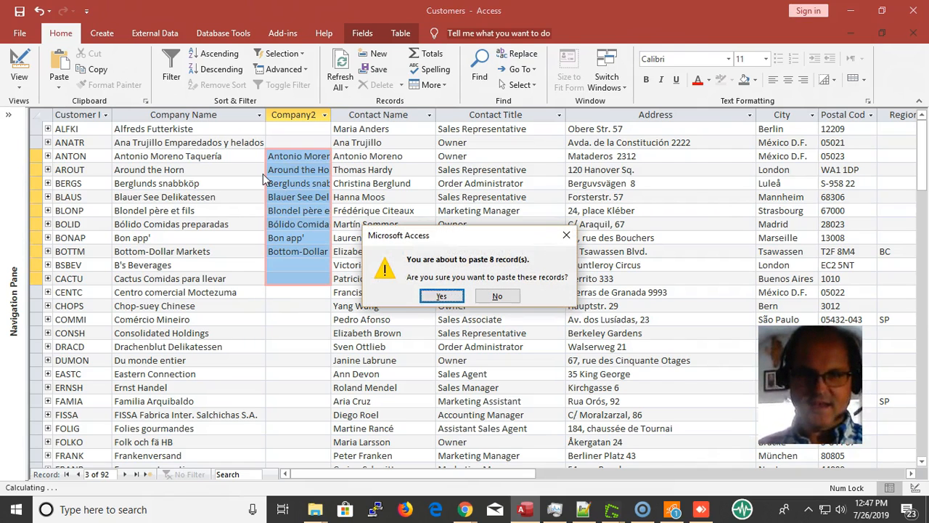
key(Return)
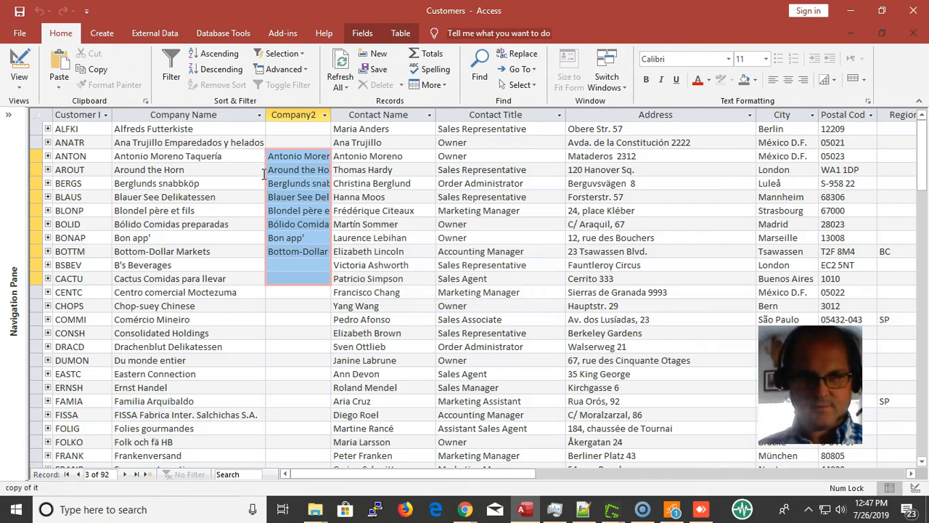
Delete the company names again from every filled Company2 cell, from the ANTON record down to the BOTTM record
key(Up)
key(Down)
key(Down)
key(Up)
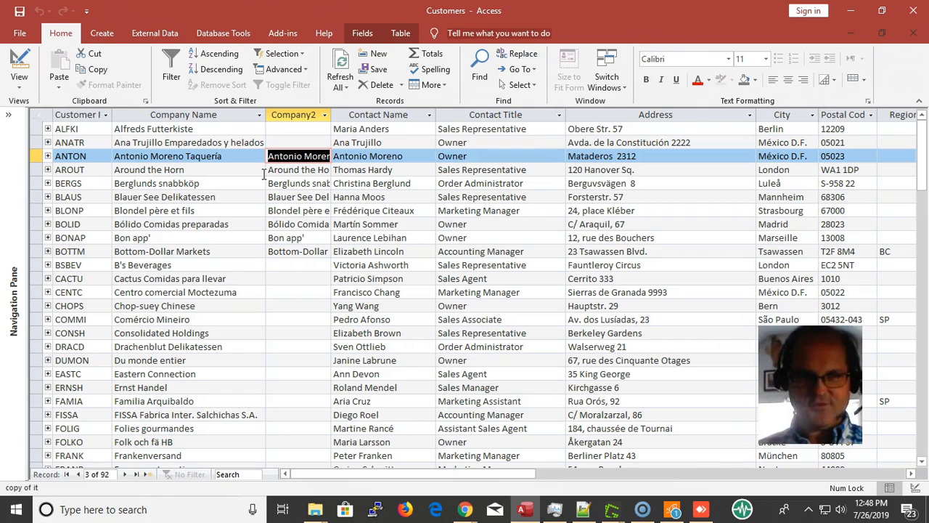
key(Delete)
key(Down)
key(Delete)
key(Down)
key(Delete)
key(Down)
key(Delete)
key(Down)
key(Delete)
key(Down)
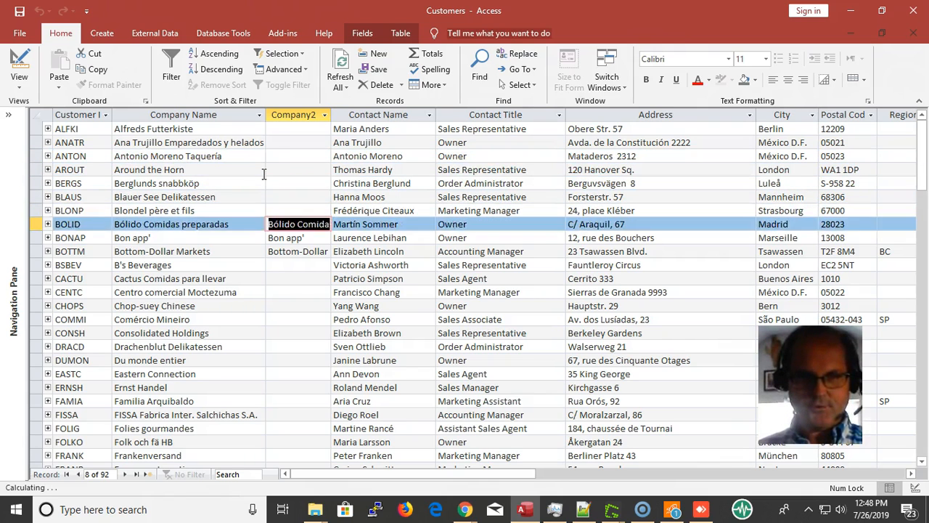
key(Down)
key(Delete)
key(Down)
key(Delete)
key(Down)
key(Up)
key(Up)
key(Up)
key(Up)
key(Down)
key(Delete)
key(Down)
key(Down)
key(Up)
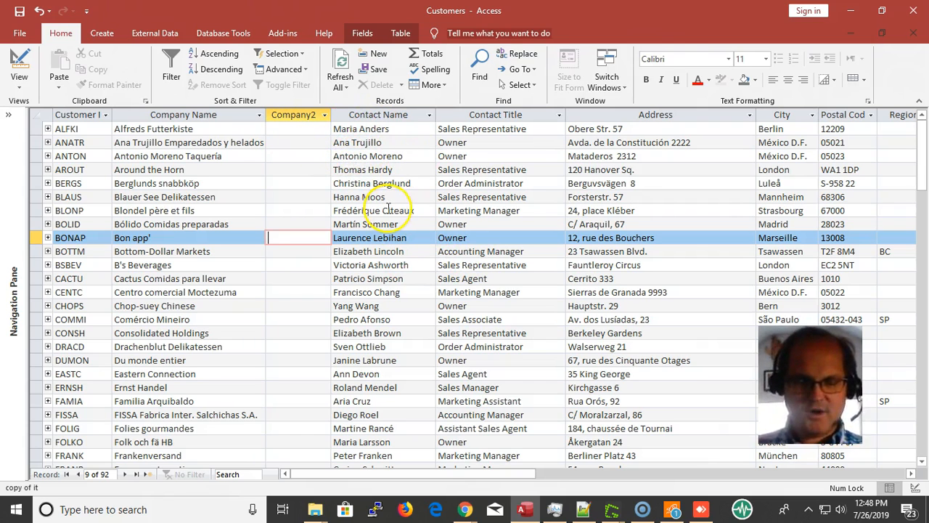
click(406, 168)
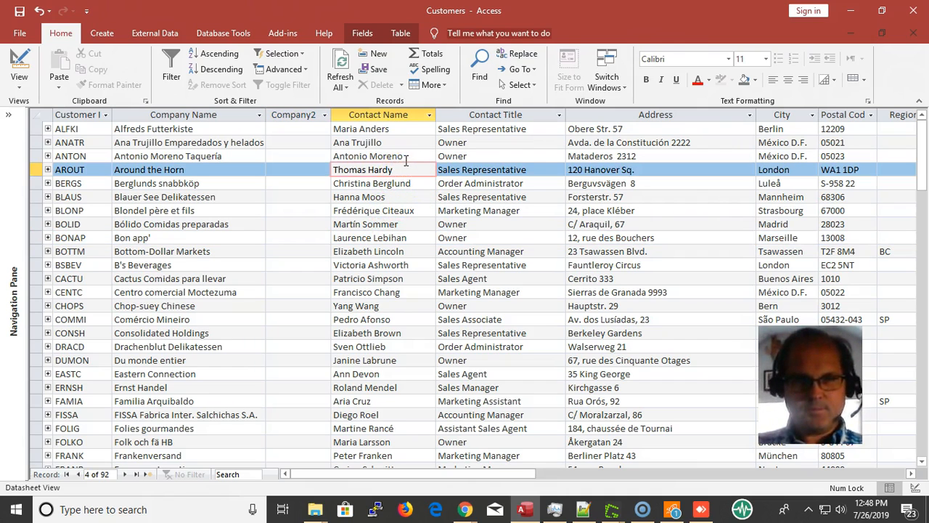
scroll(408, 168, down, 4)
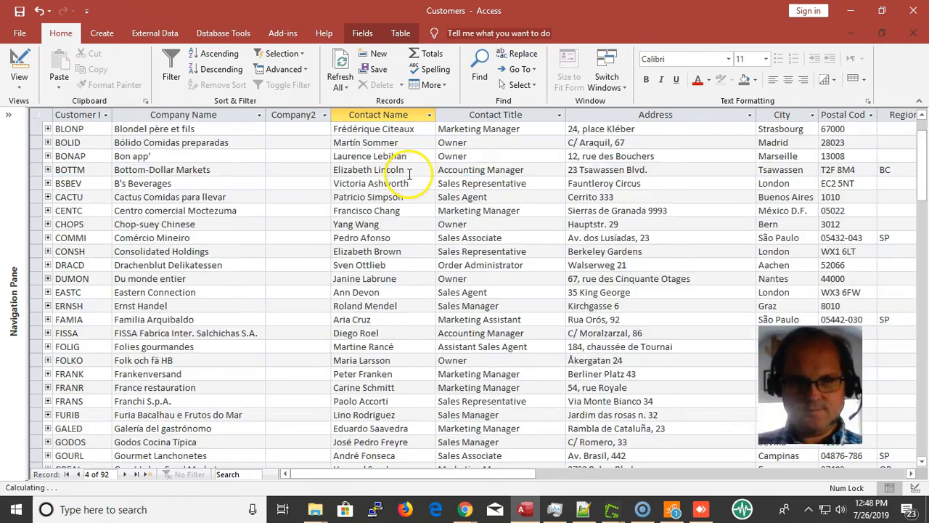
scroll(406, 169, up, 5)
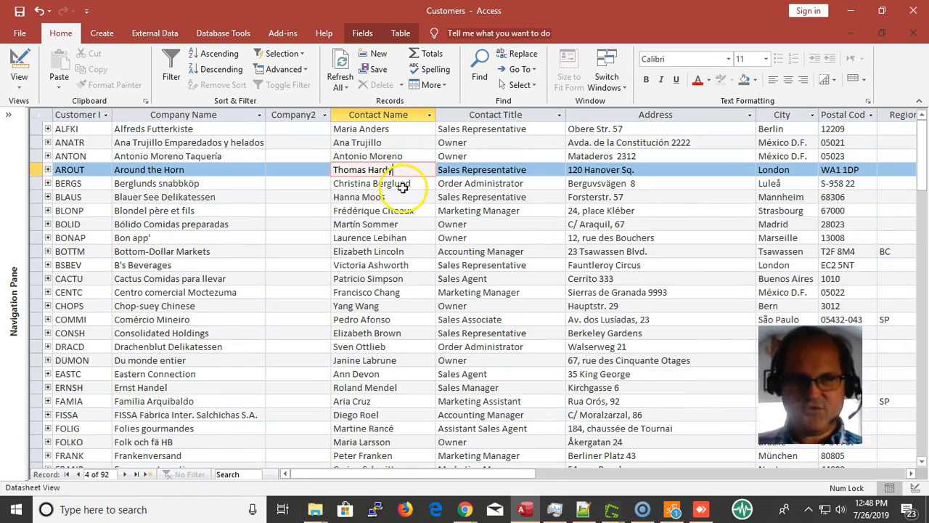
click(355, 129)
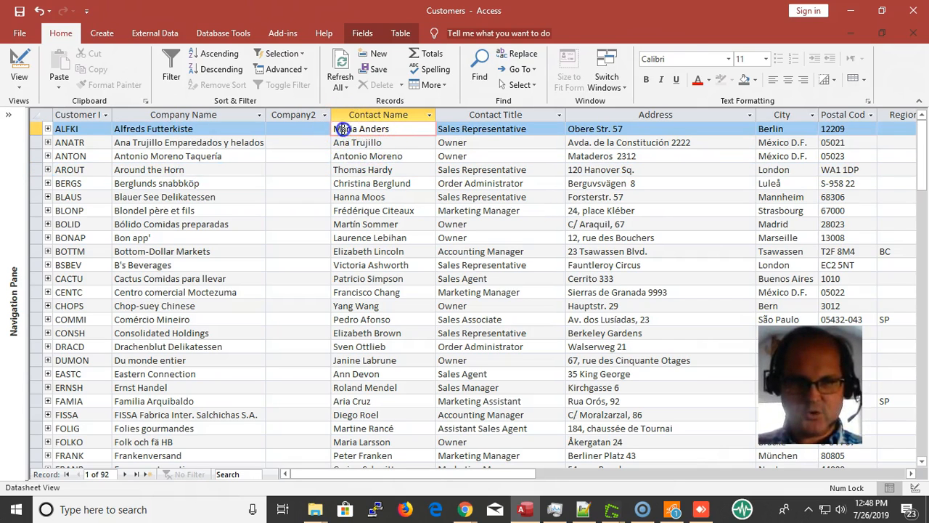
click(343, 129)
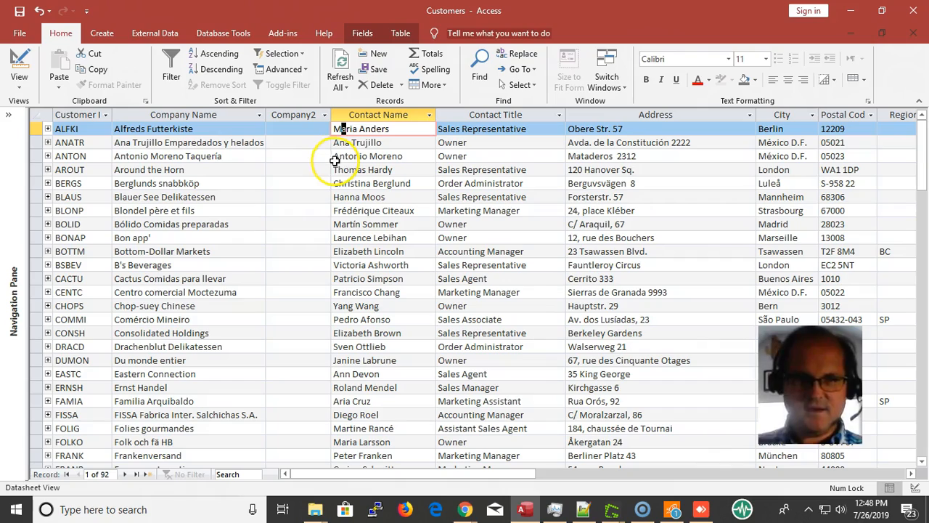
scroll(353, 239, down, 3)
scroll(352, 232, up, 3)
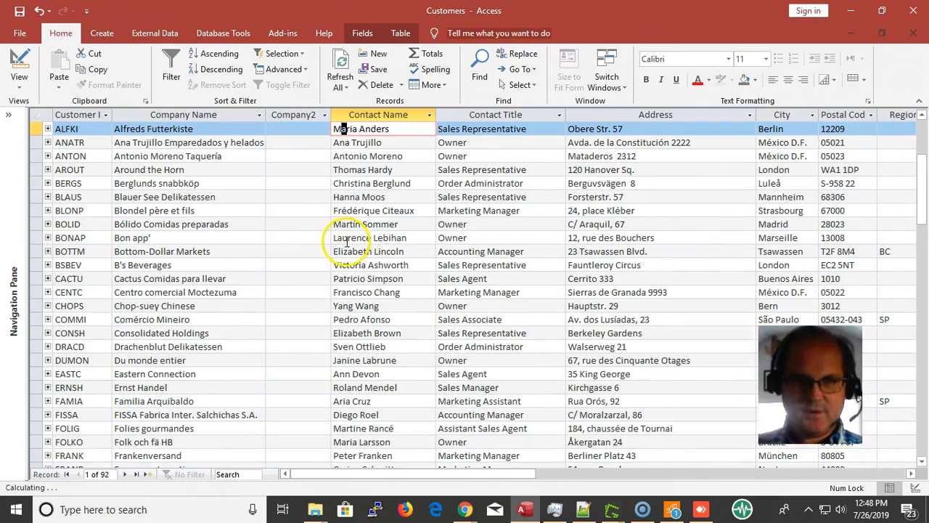
Sort the Customers table by Contact Name from A to Z
right_click(383, 129)
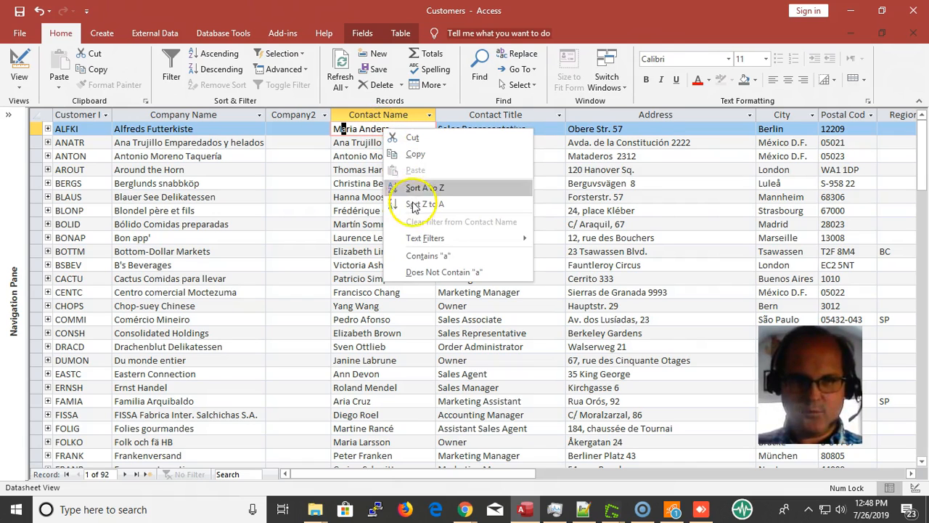
key(Escape)
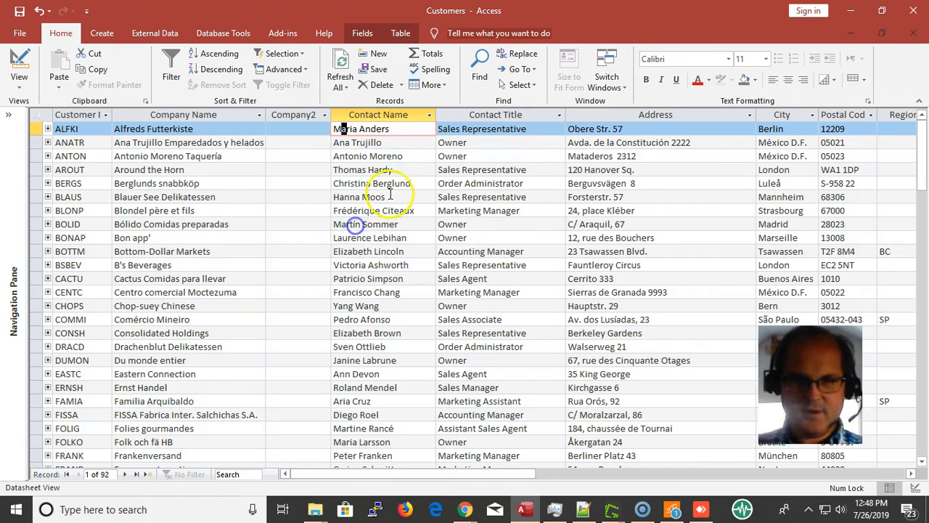
right_click(379, 143)
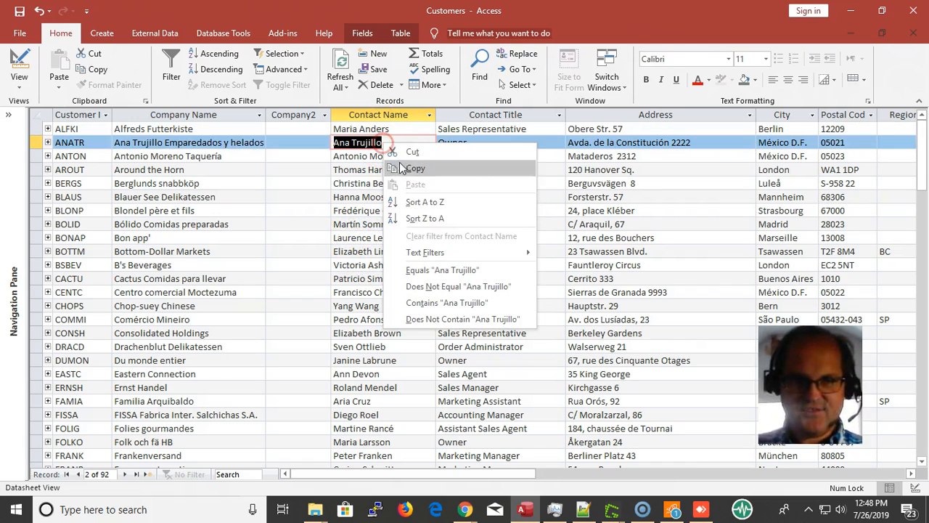
click(439, 201)
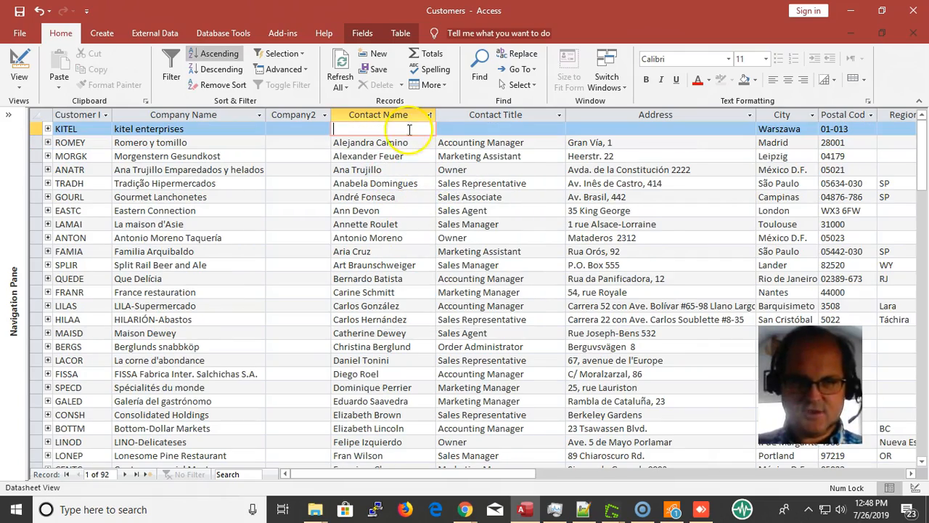
Sort the Customers records by City from A to Z, and sort them by Postal Code in ascending order
scroll(379, 326, down, 20)
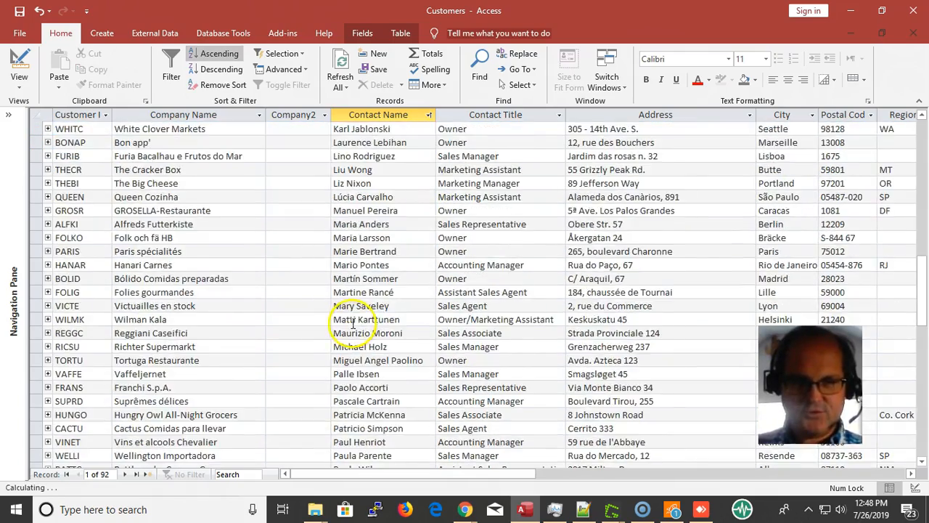
scroll(355, 326, up, 8)
scroll(353, 319, up, 15)
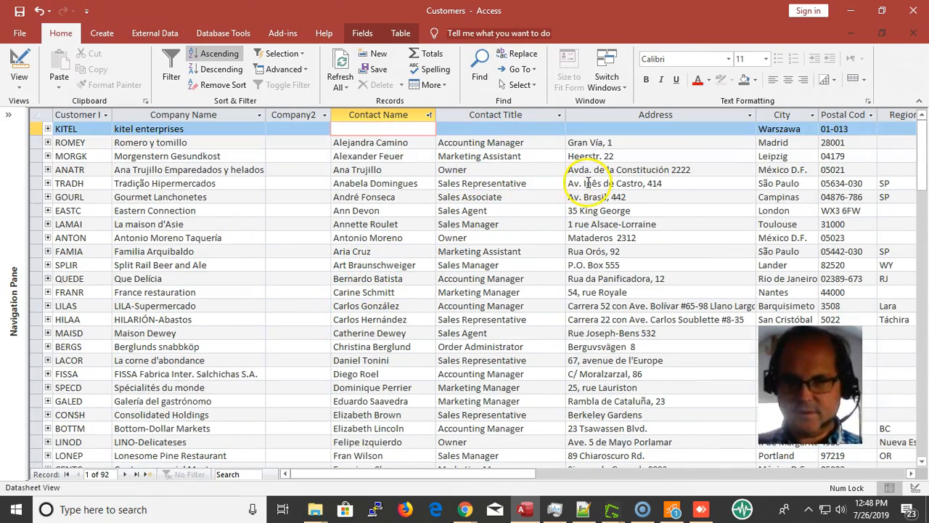
click(784, 183)
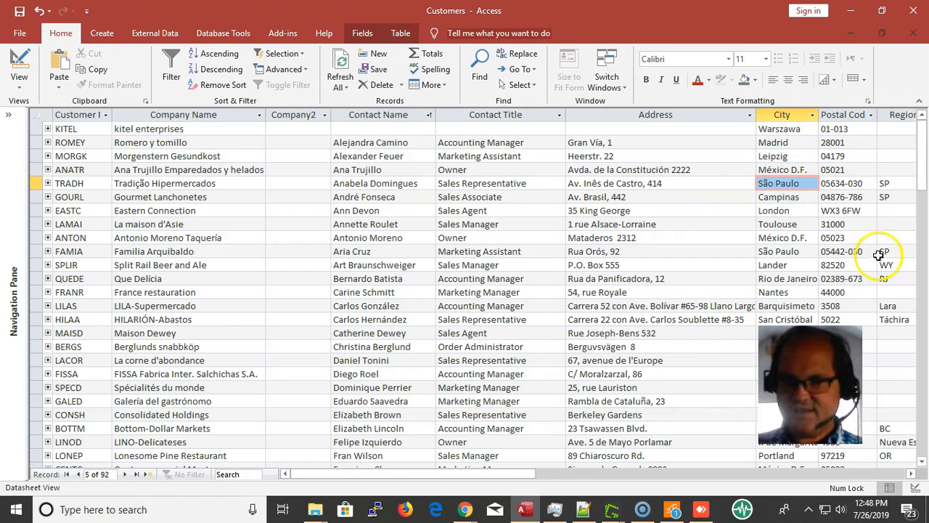
right_click(788, 184)
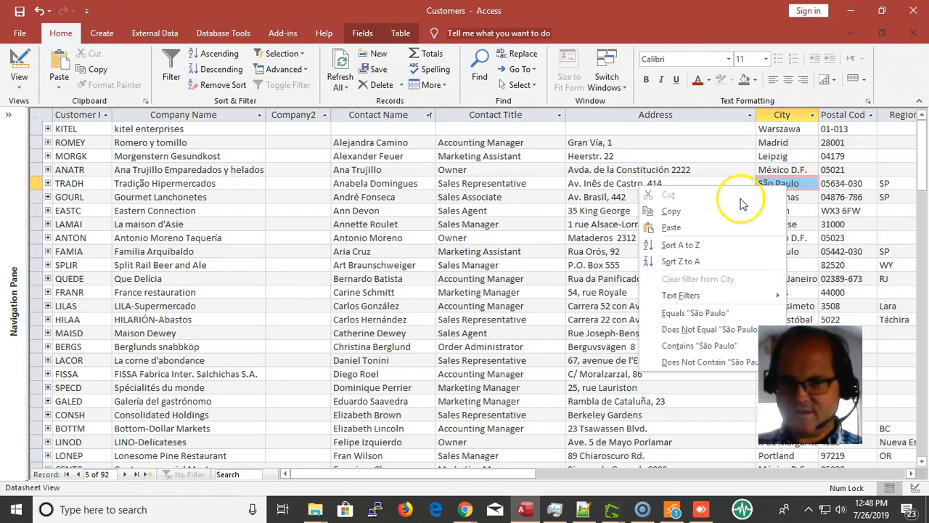
click(687, 245)
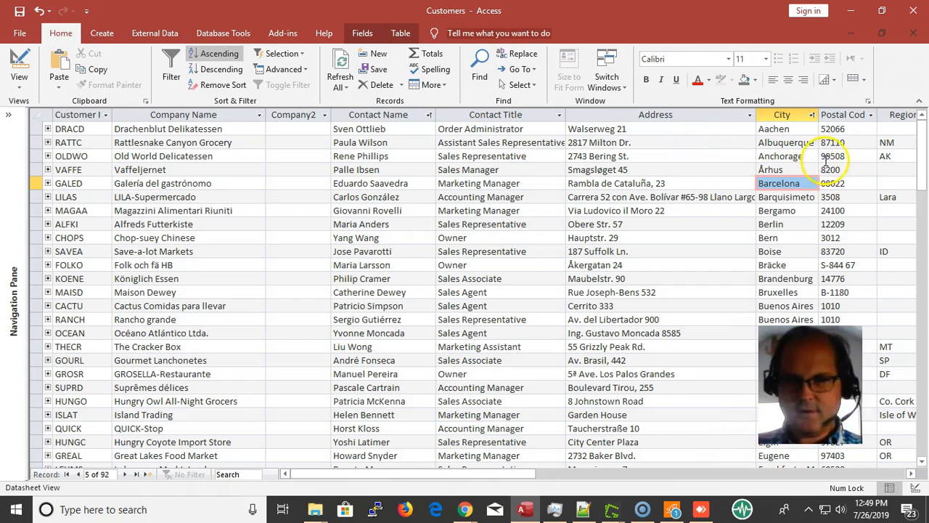
click(840, 129)
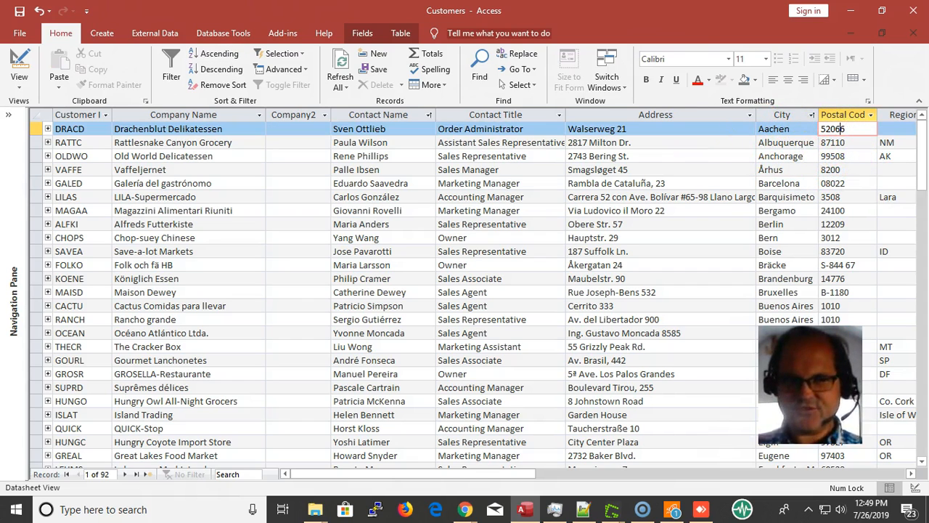
click(206, 57)
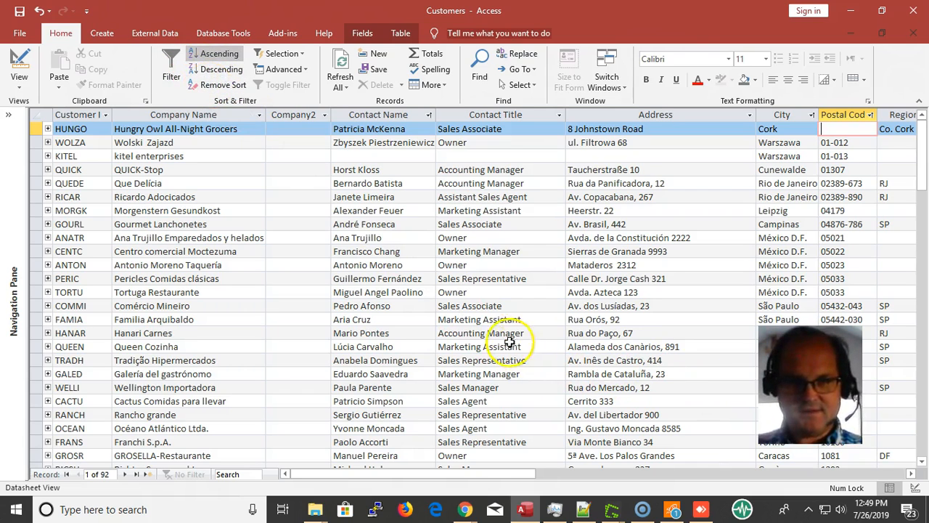
Inspect the CustomerID primary key field in Design view, and return to Datasheet view, saving the table
click(89, 131)
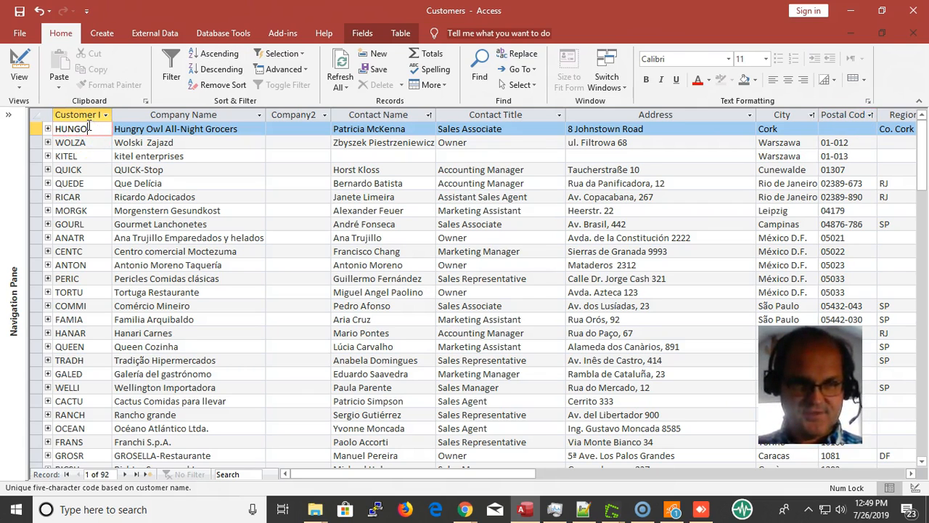
click(86, 116)
click(19, 61)
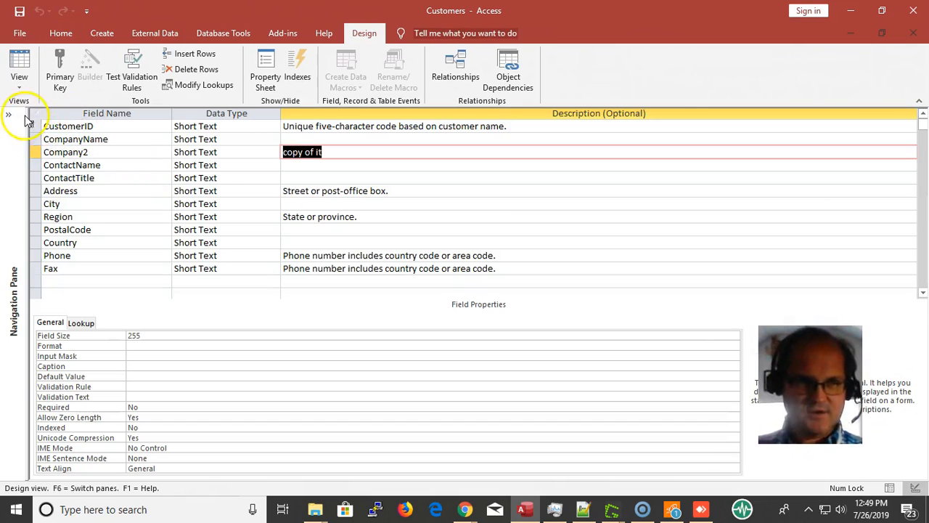
click(35, 128)
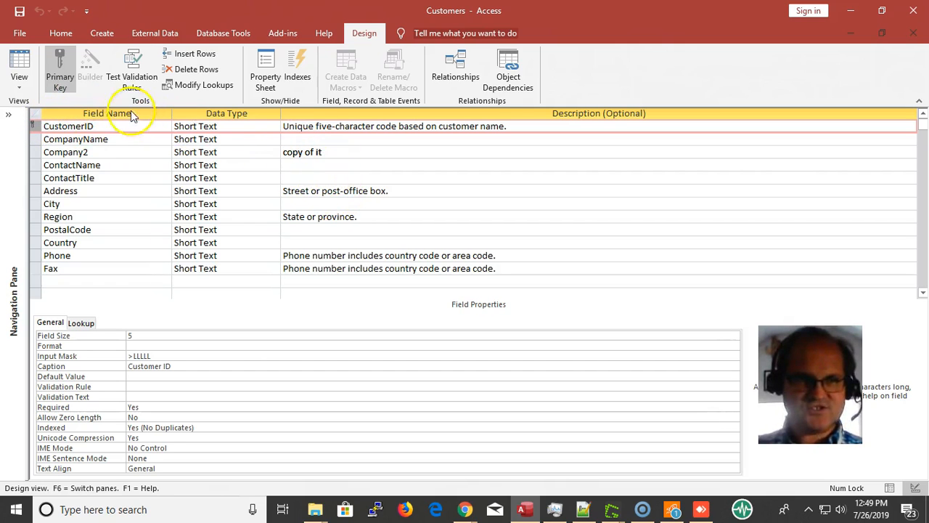
click(20, 60)
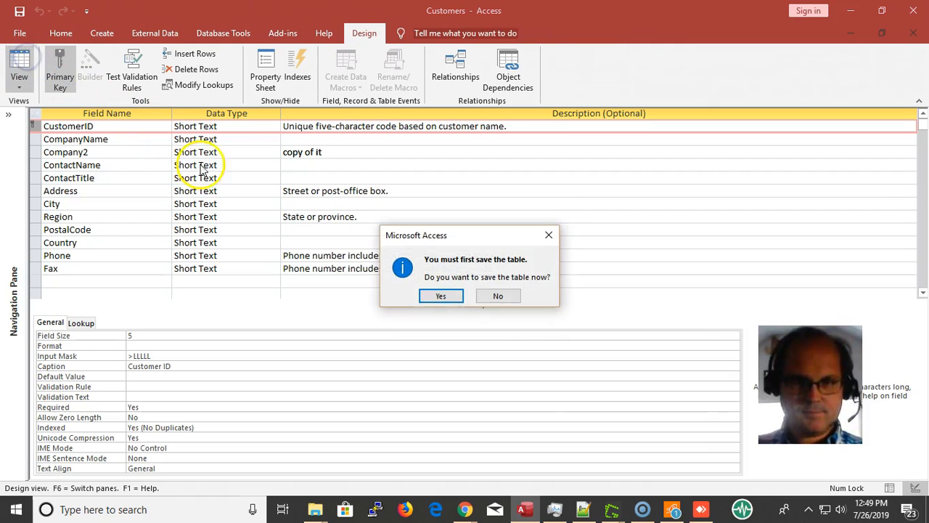
click(440, 297)
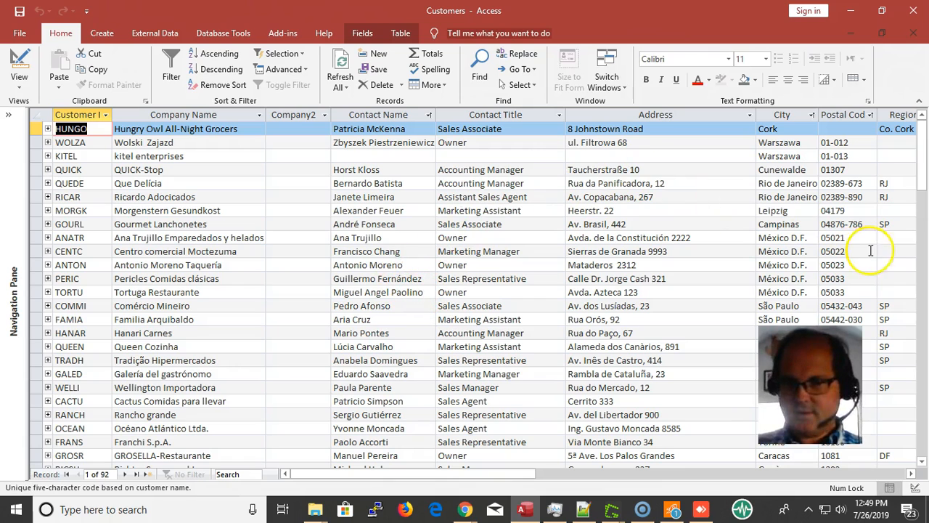
Filter Contact Name to entries containing the first name from the MORGK record, and remove the filter
click(848, 142)
click(858, 212)
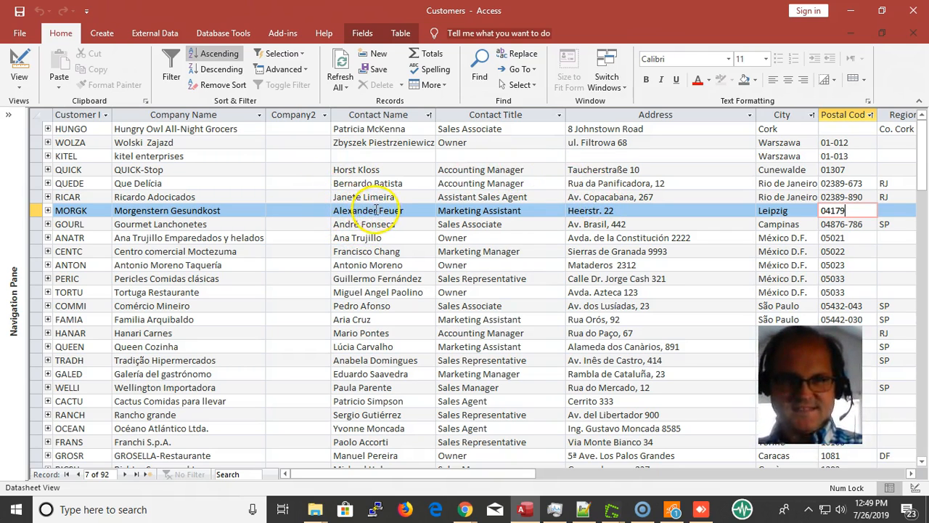
drag(376, 212, 332, 211)
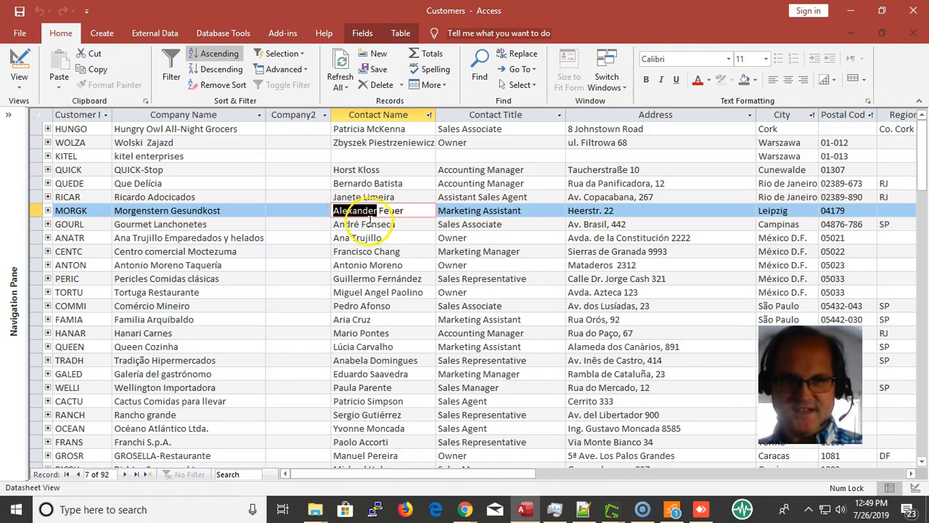
right_click(365, 214)
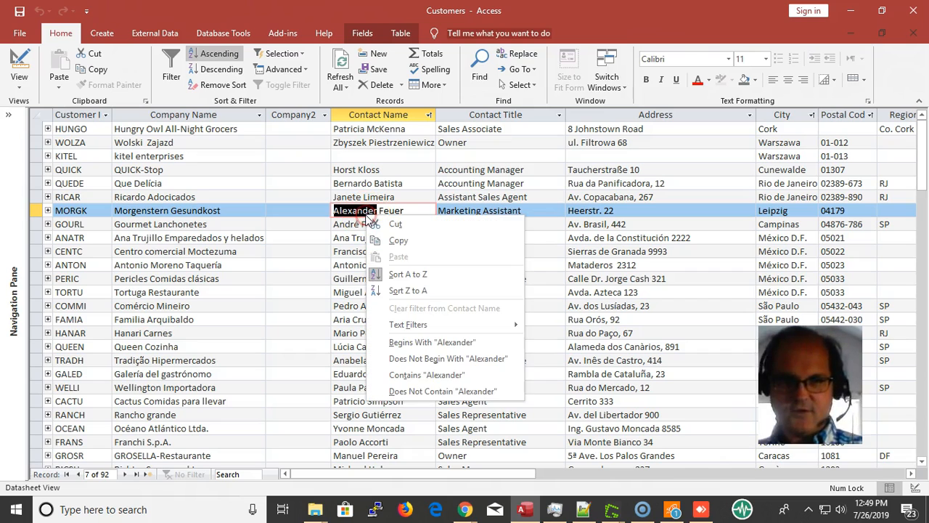
click(429, 364)
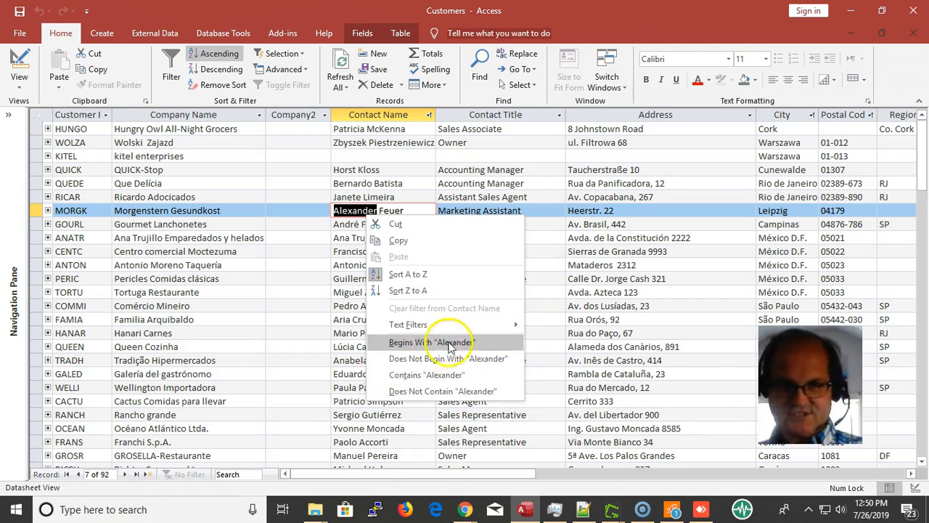
click(422, 376)
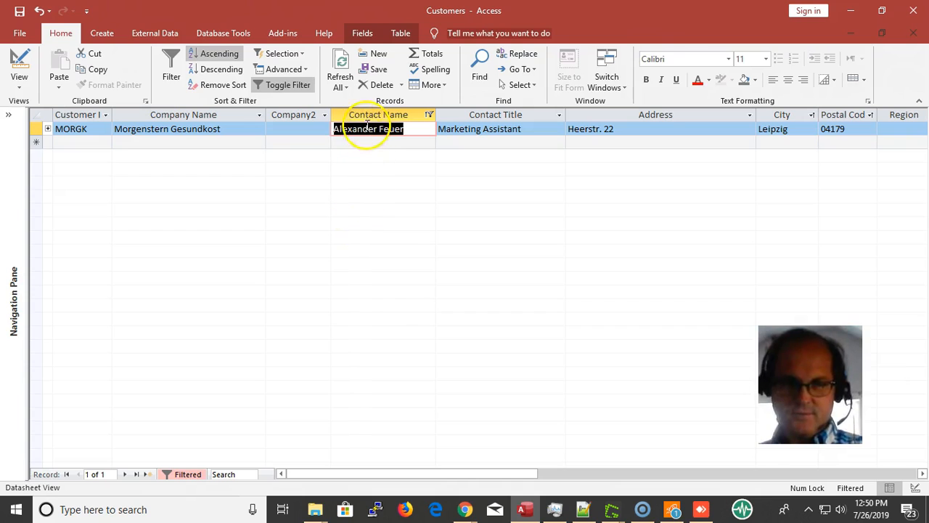
click(278, 86)
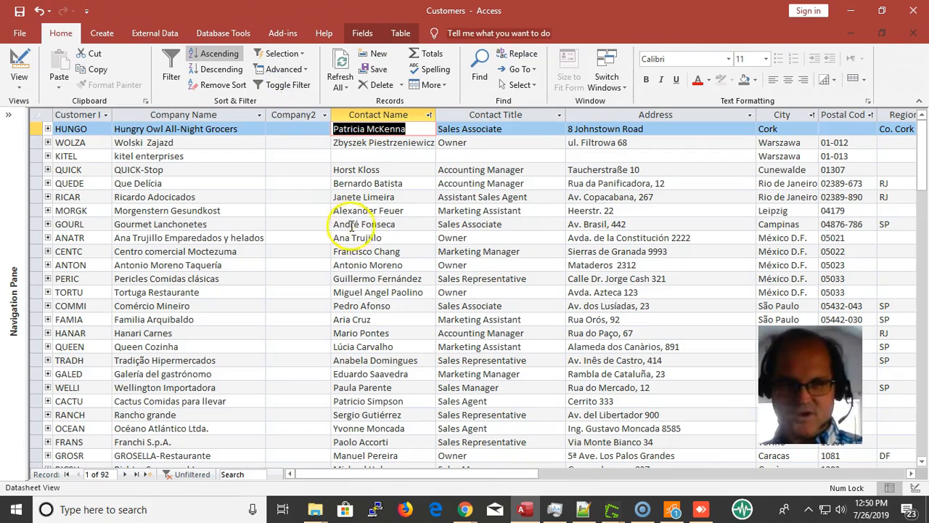
Filter Contact Name to entries beginning with the first name from the DUMON record, and remove the filter
scroll(356, 229, down, 7)
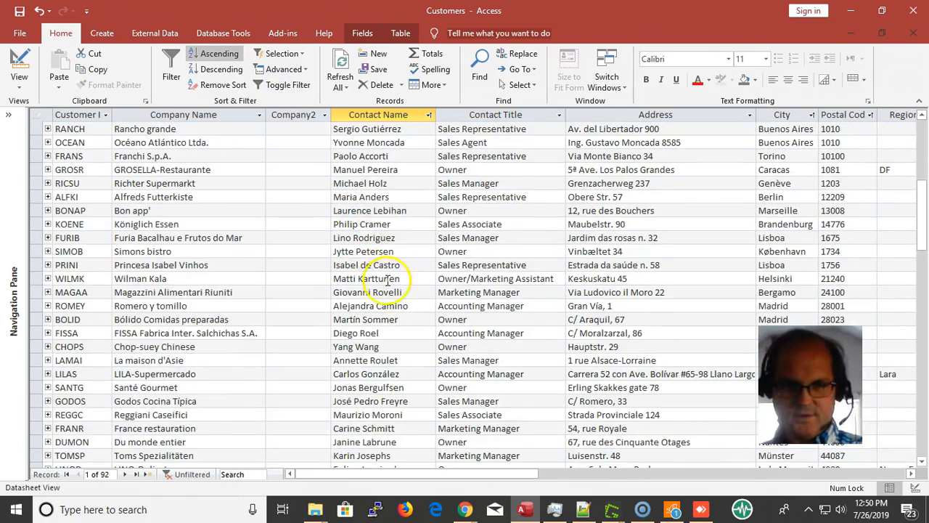
scroll(349, 352, down, 3)
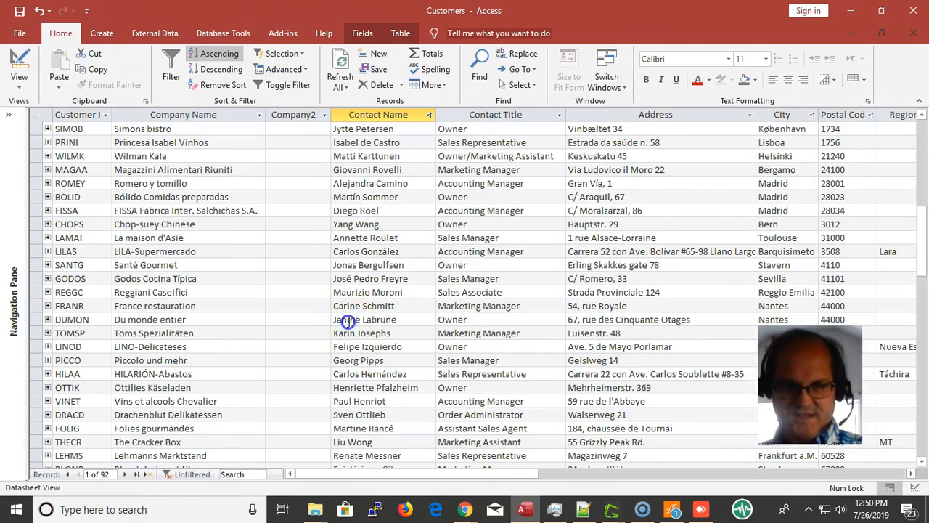
double_click(347, 320)
right_click(348, 321)
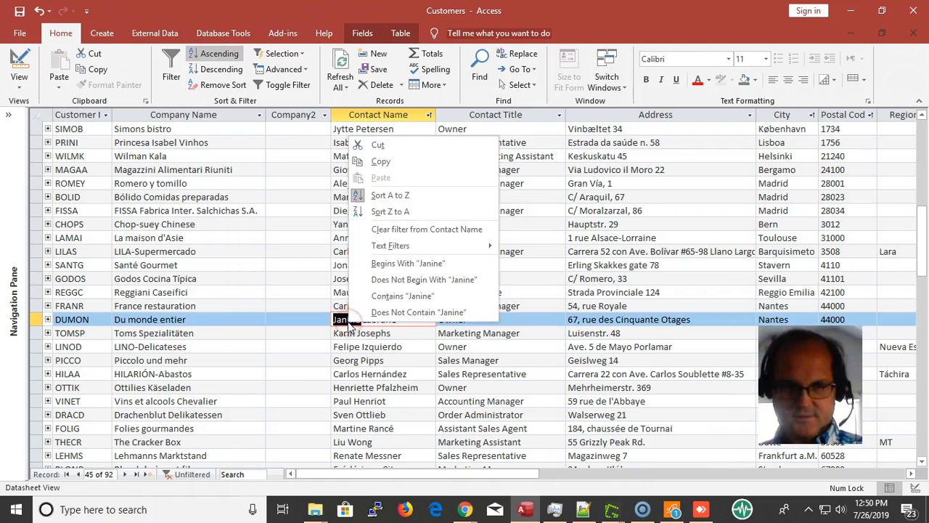
click(405, 264)
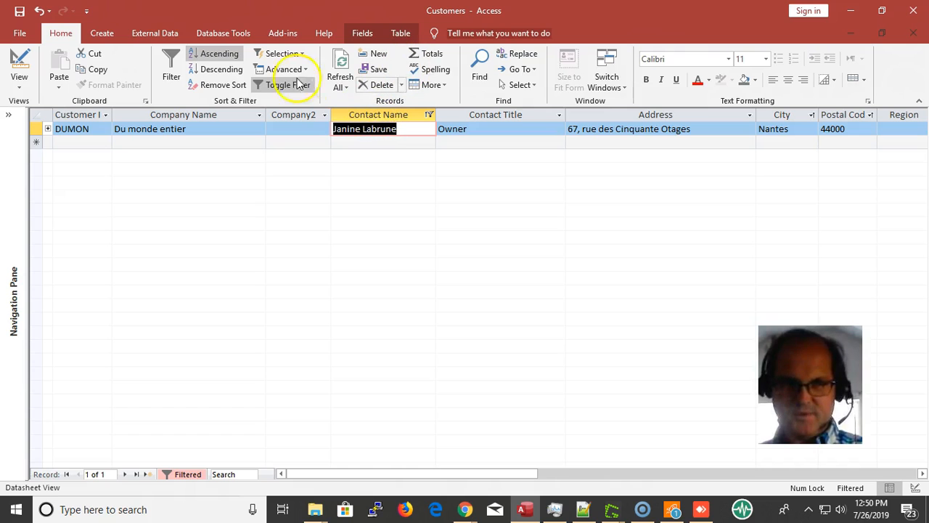
click(263, 85)
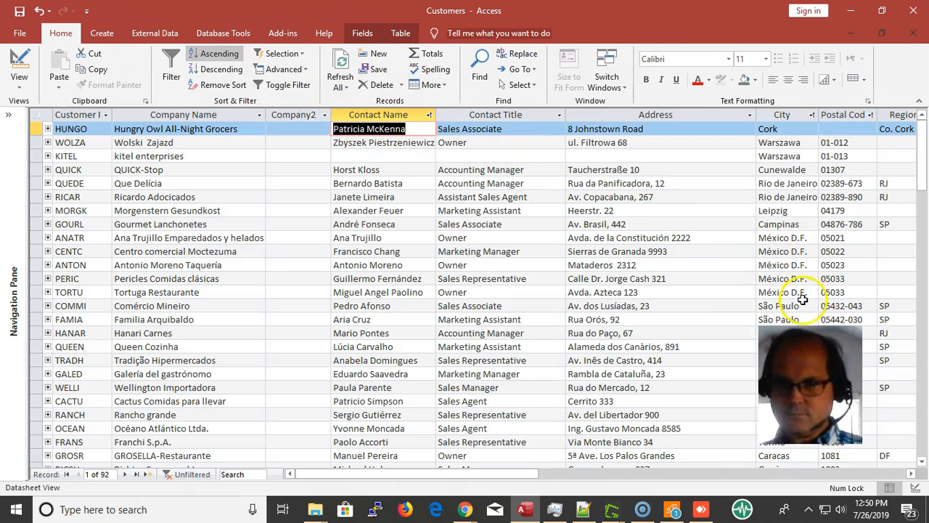
Filter the City field to values beginning with "México", selected in the ANTON record, and remove the filter
click(759, 265)
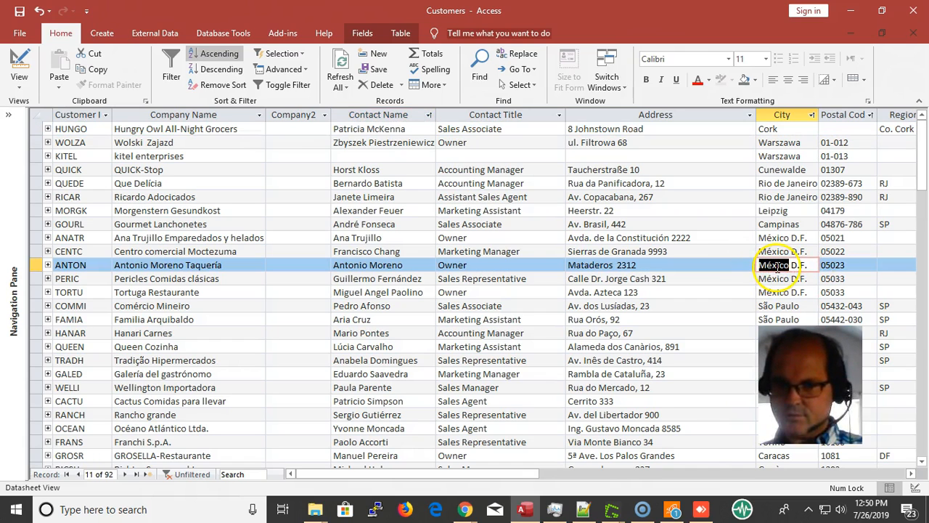
right_click(777, 267)
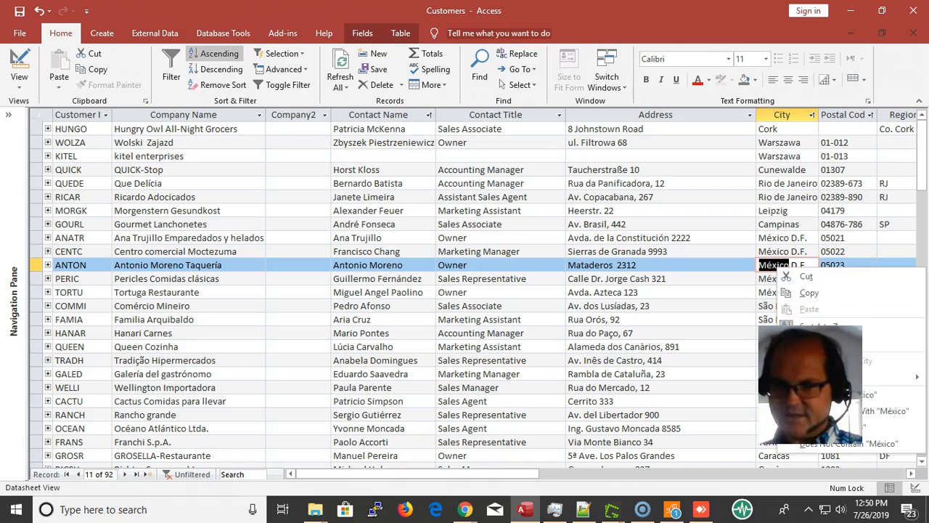
drag(810, 377, 512, 319)
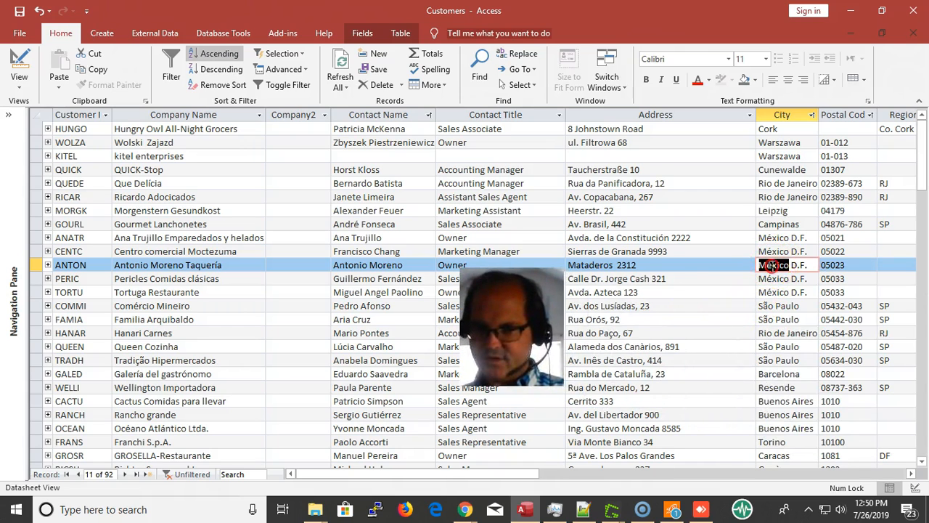
right_click(774, 265)
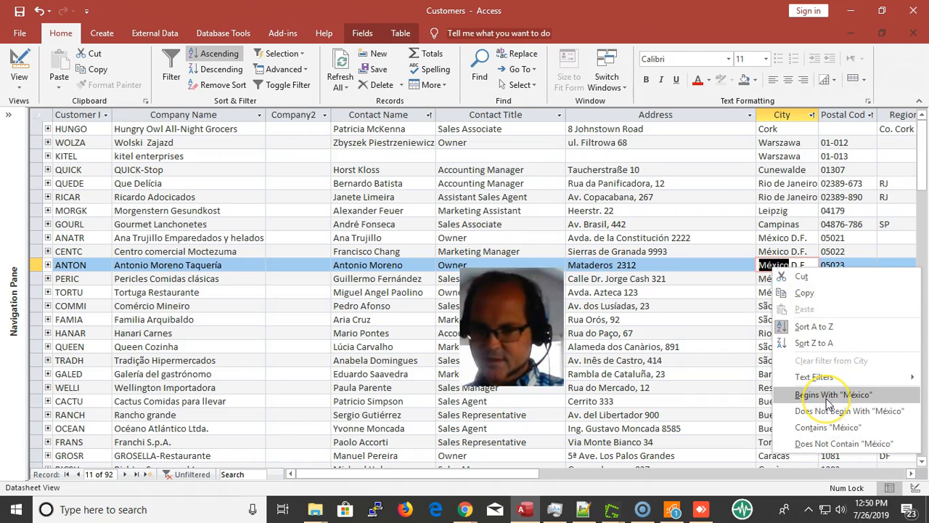
click(827, 396)
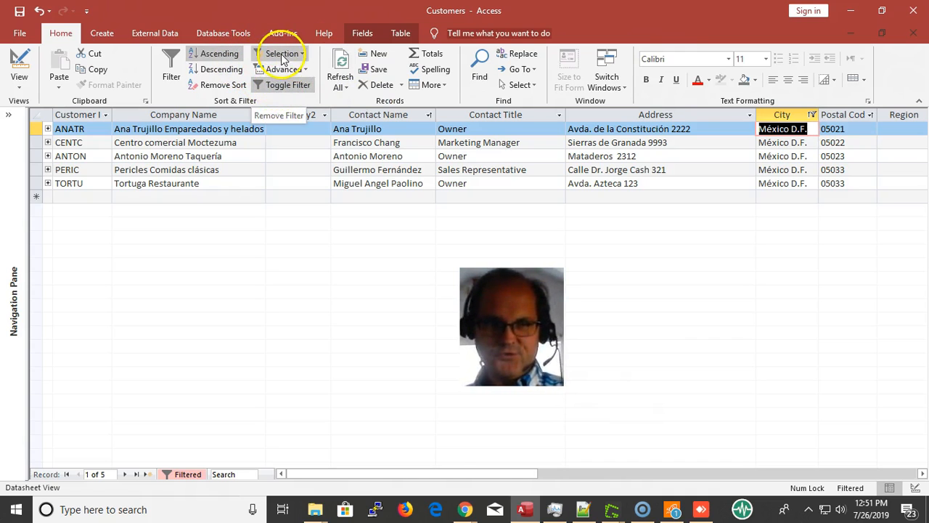
click(283, 86)
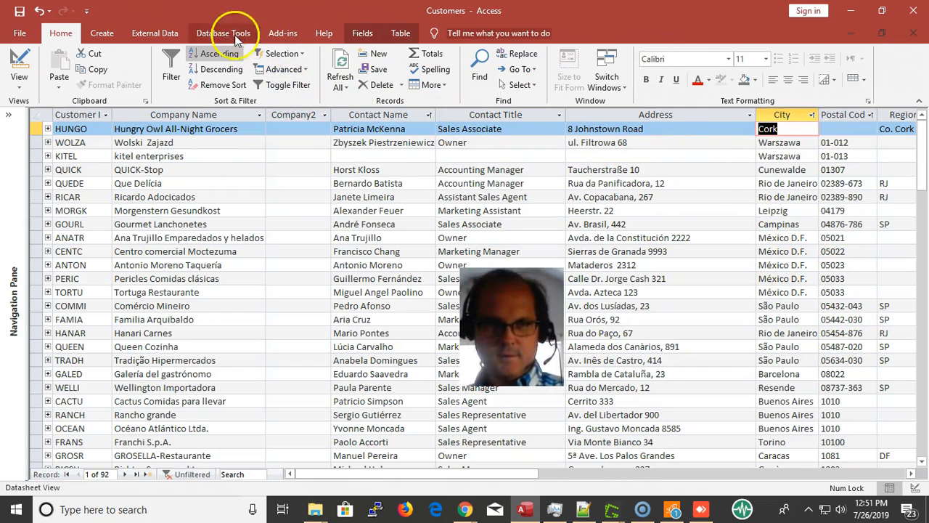
Review the selection filter options for City value "Cork" and for the partial text "Wars" selected in the KITEL record
click(303, 57)
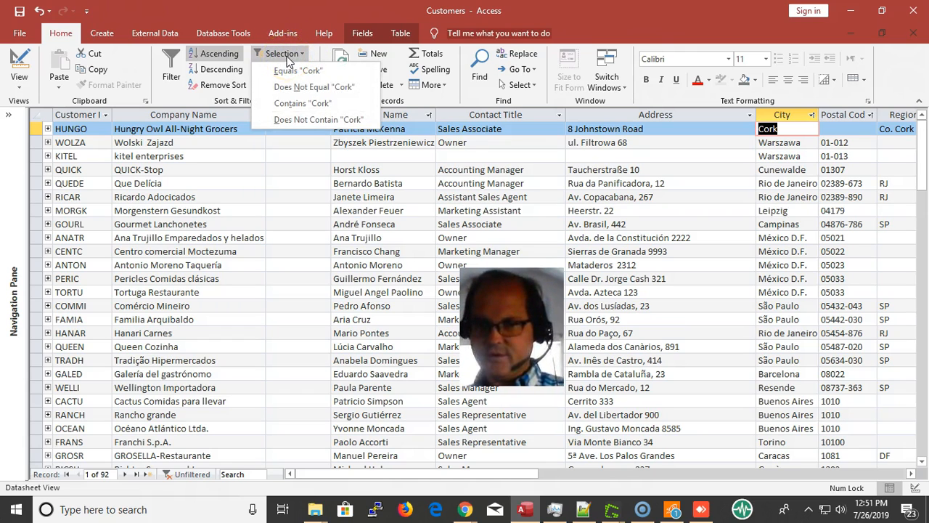
click(778, 156)
drag(778, 156, 759, 156)
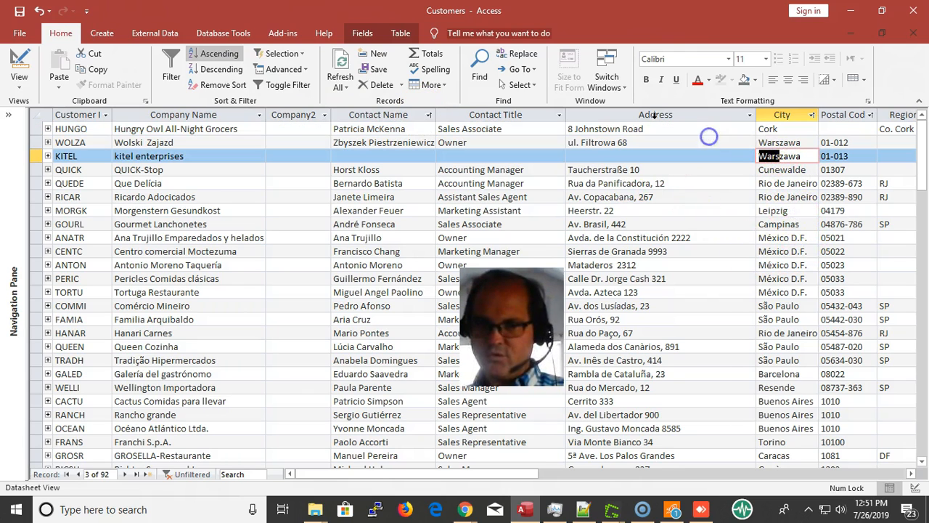
click(279, 69)
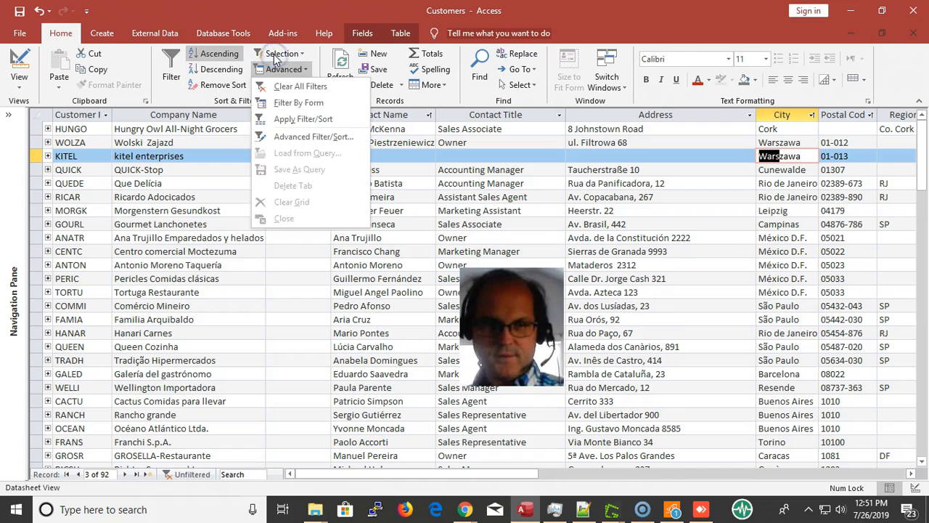
click(276, 56)
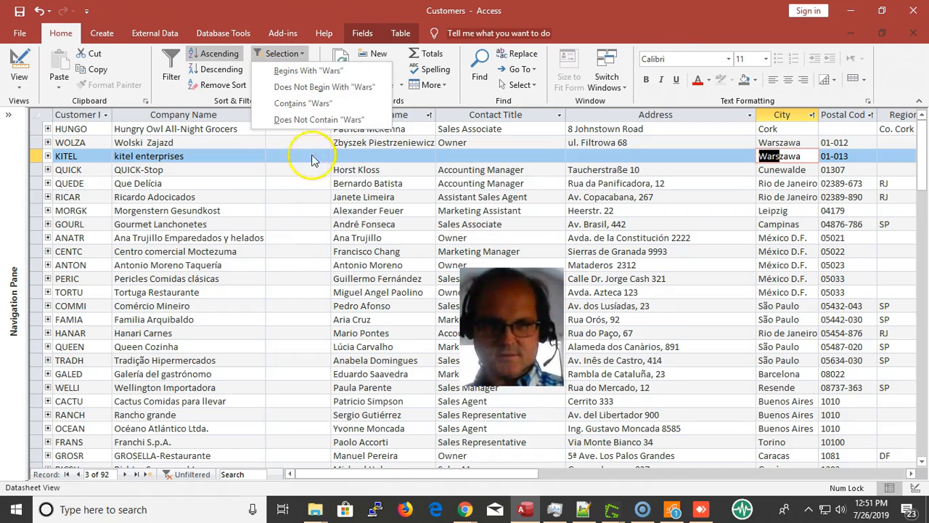
click(296, 180)
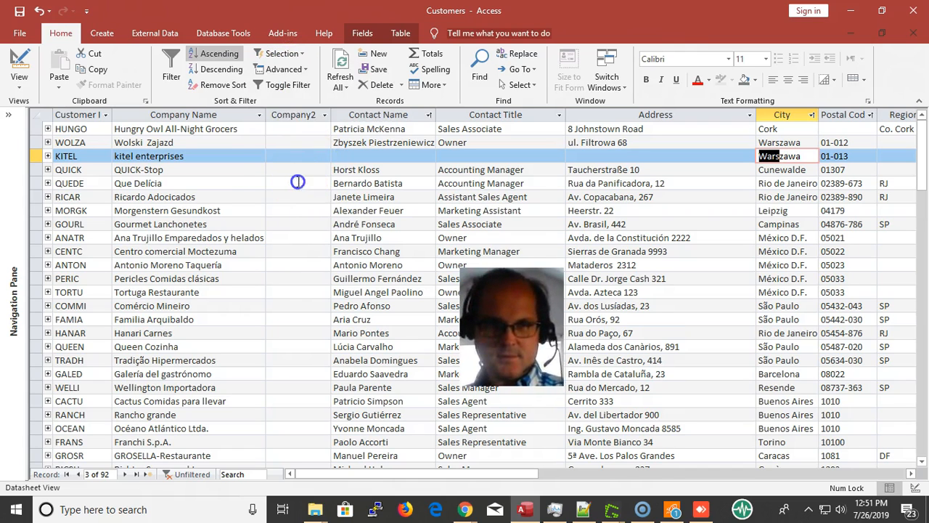
Use Filter By Form to show only records whose City is "Barcelona", and remove the filter
click(298, 69)
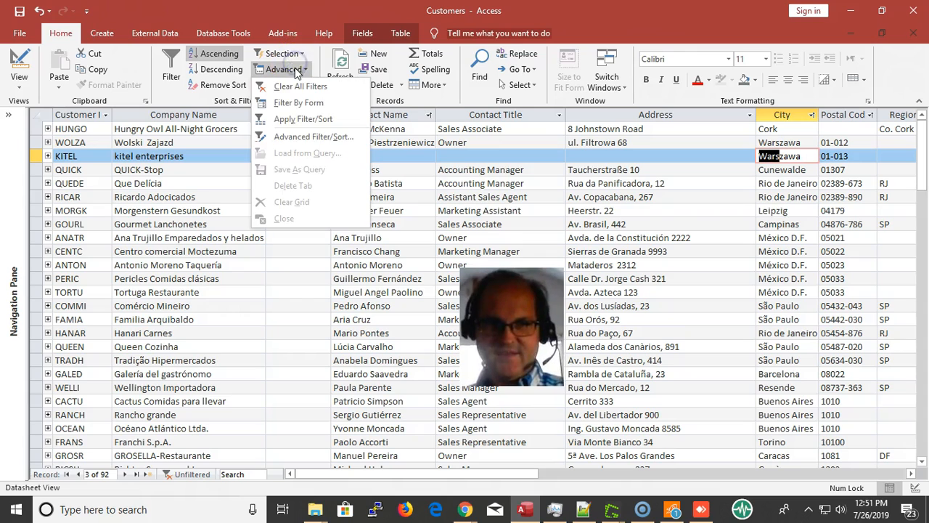
click(321, 106)
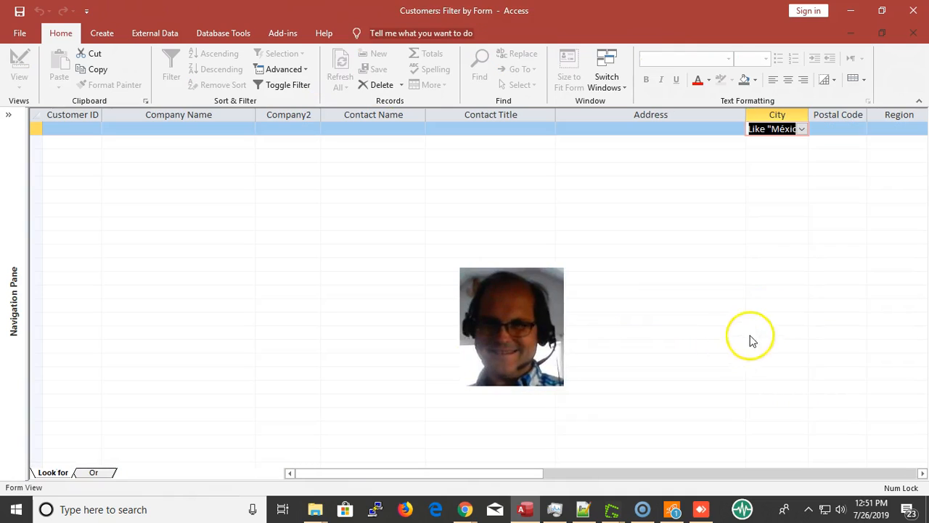
click(803, 129)
click(803, 130)
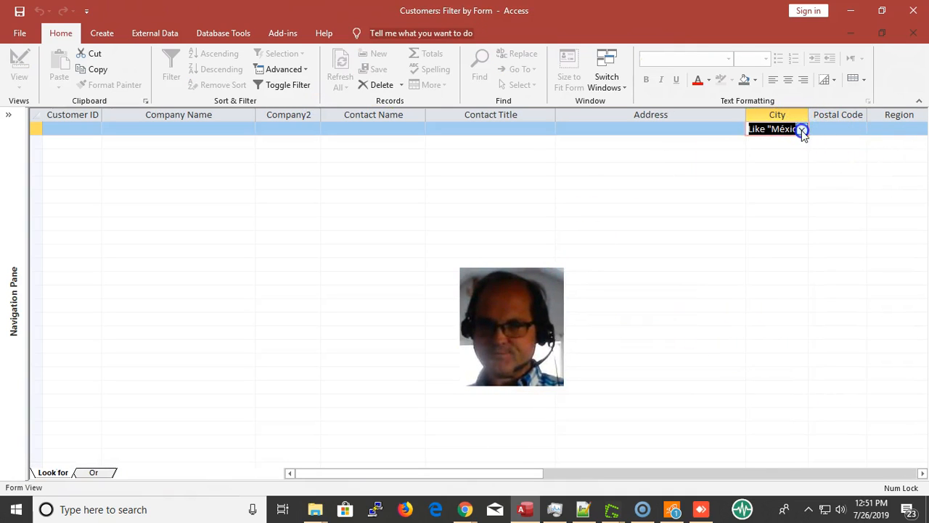
key(Tab)
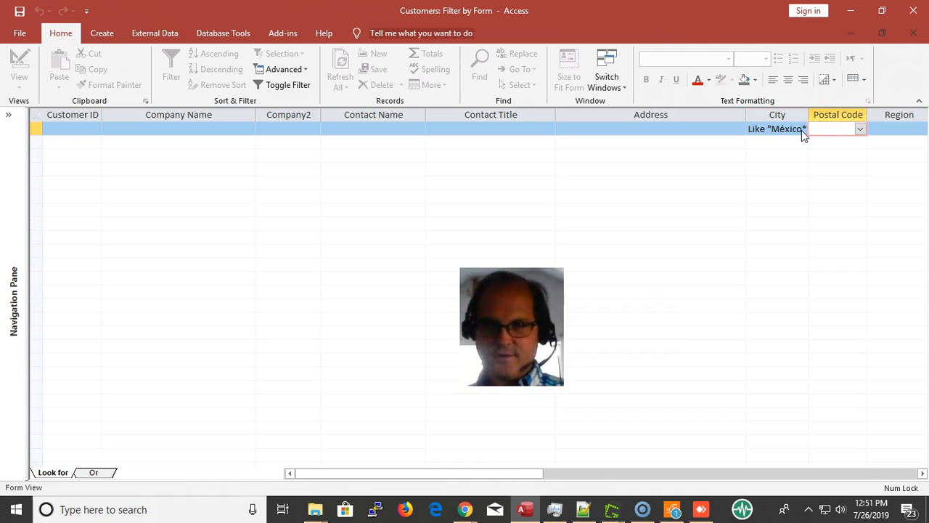
click(793, 130)
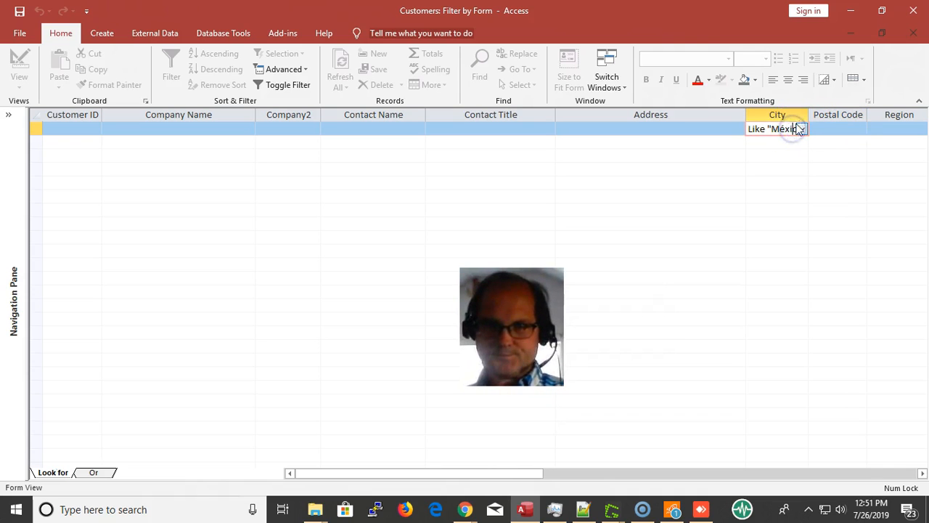
click(803, 129)
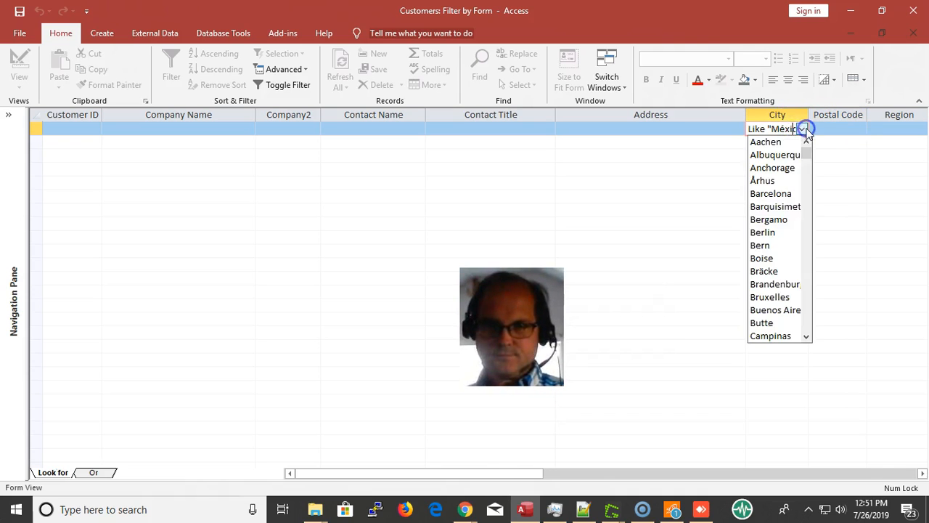
click(771, 195)
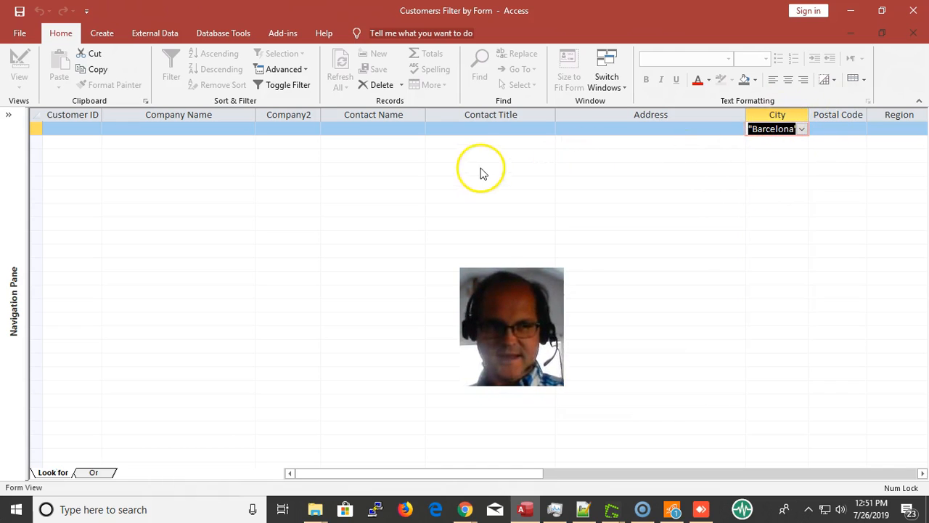
click(259, 87)
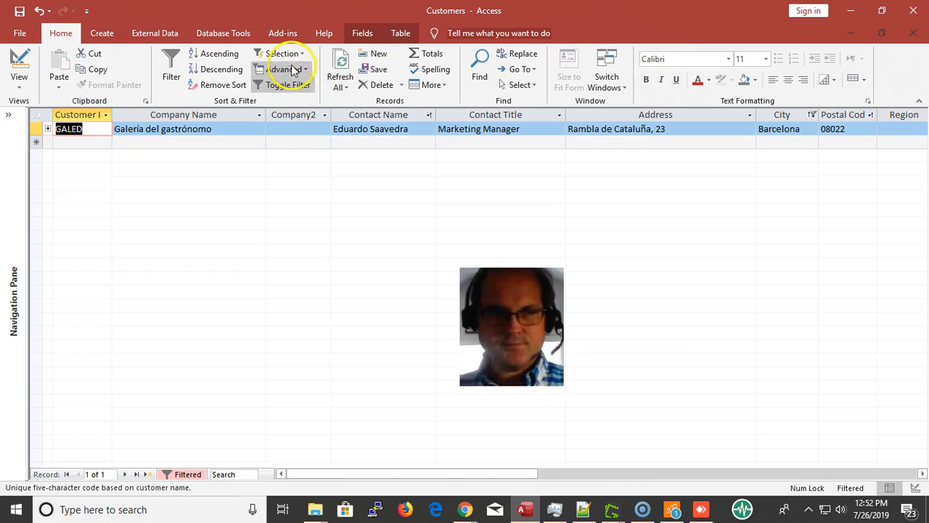
click(289, 85)
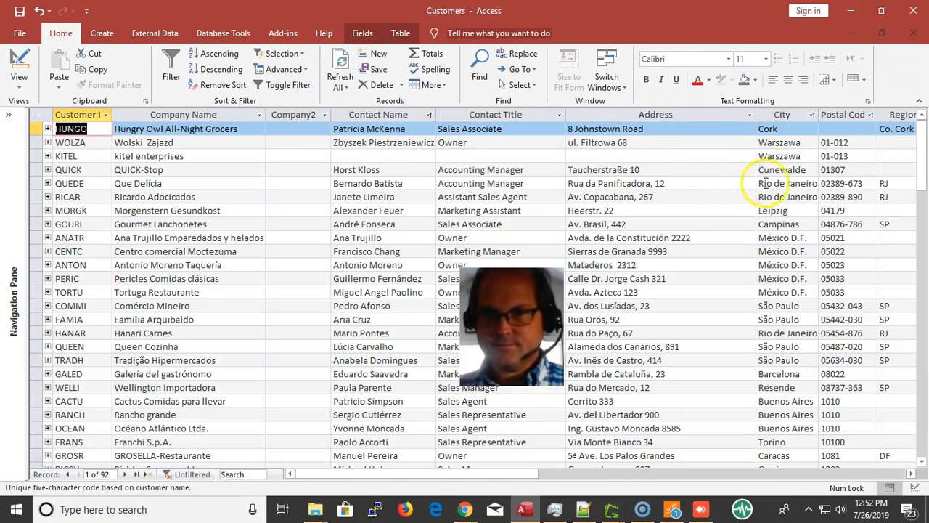
Run a spelling check from the GOURL record's company name, ignoring "Lanchonetes" and changing "Brasil" to "Brazil" in the address
scroll(753, 209, down, 15)
scroll(722, 208, up, 15)
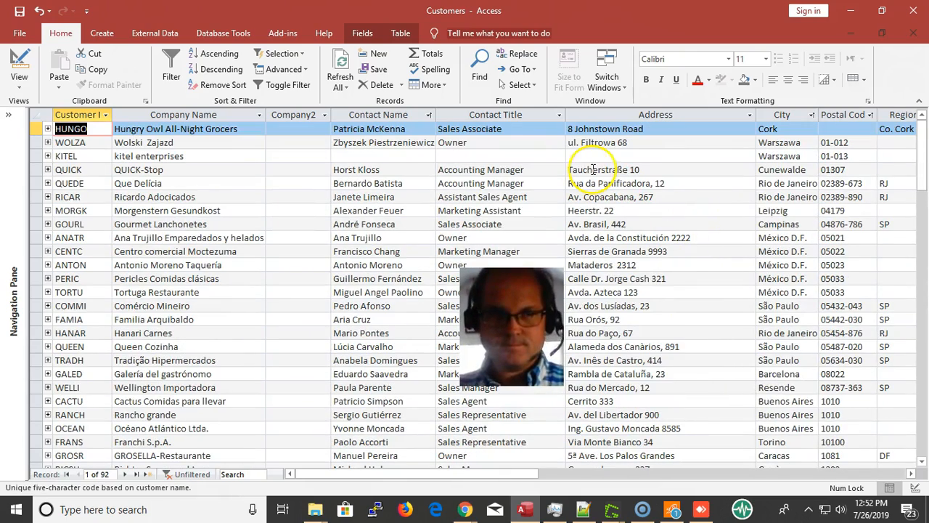
click(198, 247)
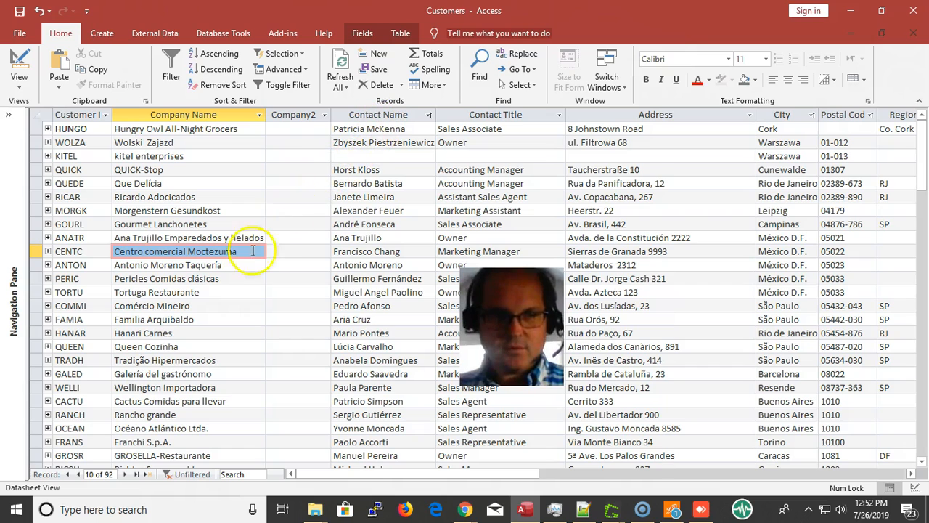
click(172, 227)
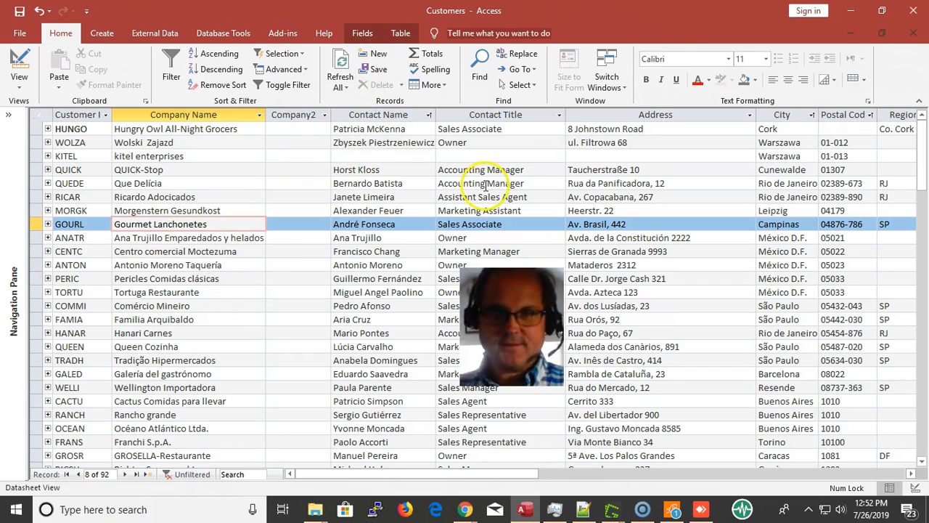
click(436, 70)
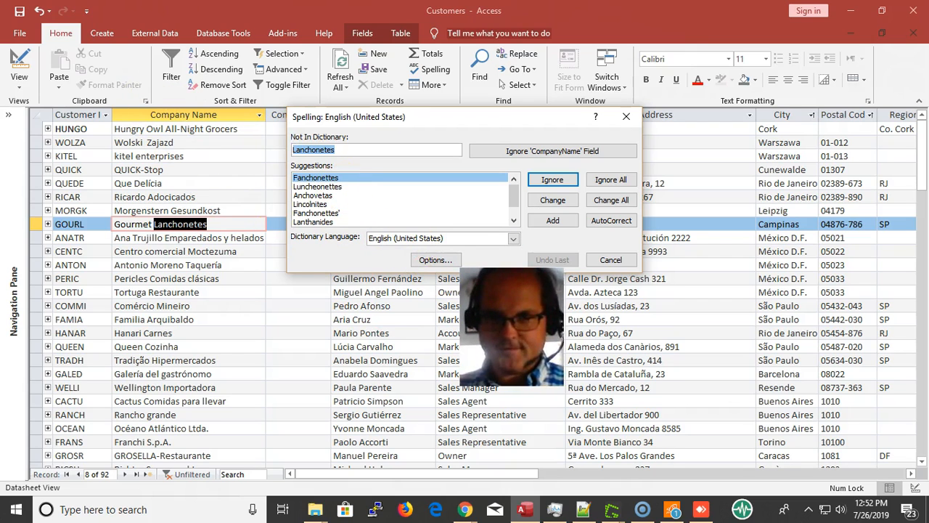
click(558, 183)
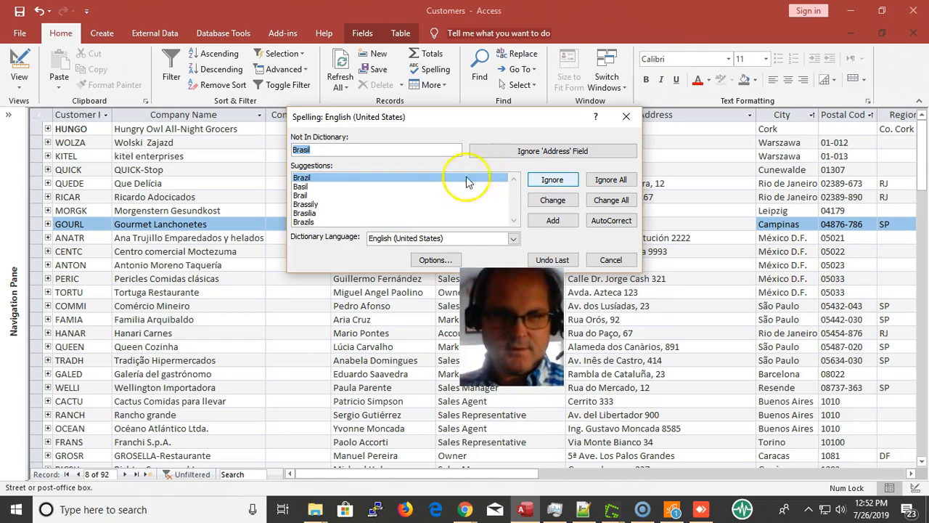
click(340, 178)
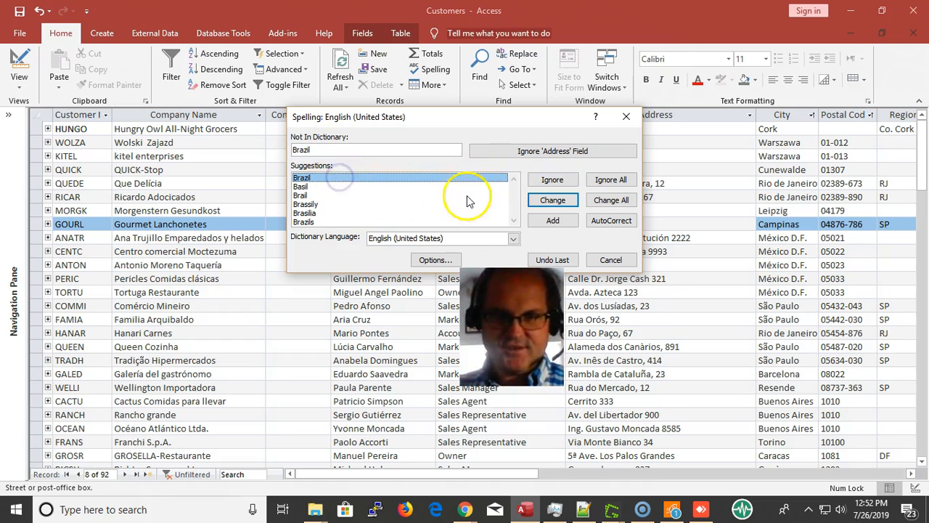
click(548, 199)
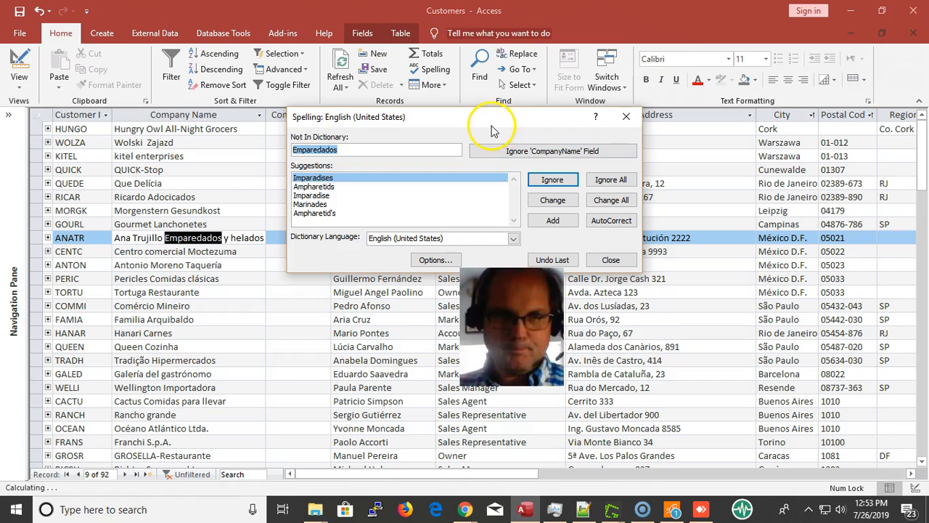
Ignore "Emparedados" once and all occurrences of "helados" in the spelling check, and close it
drag(494, 117, 375, 47)
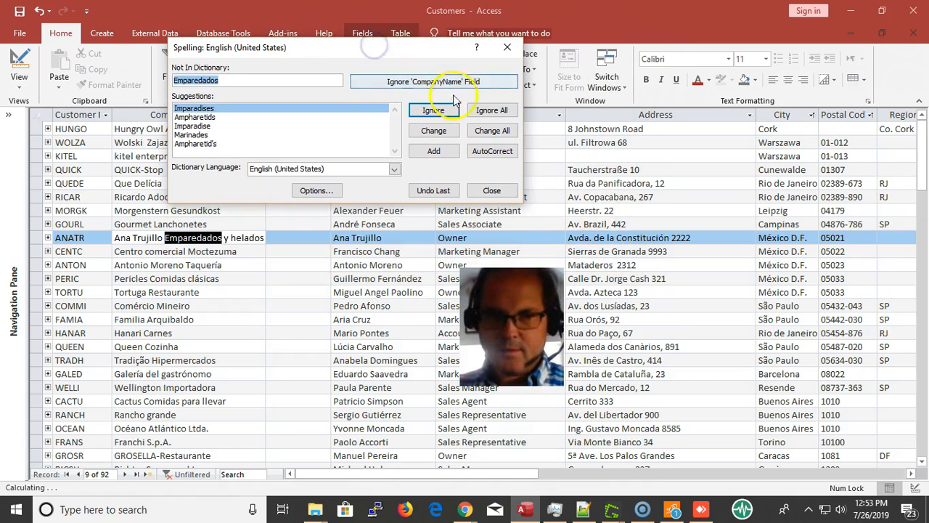
click(439, 111)
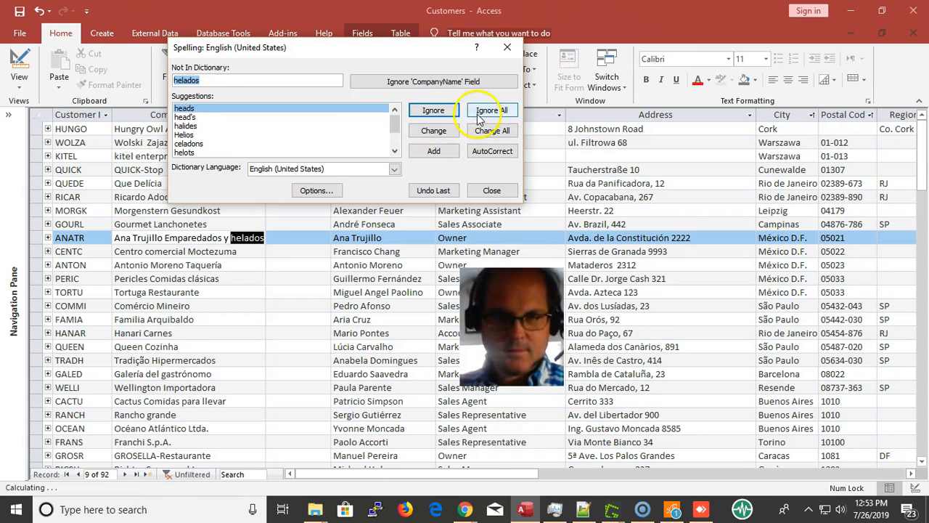
click(503, 116)
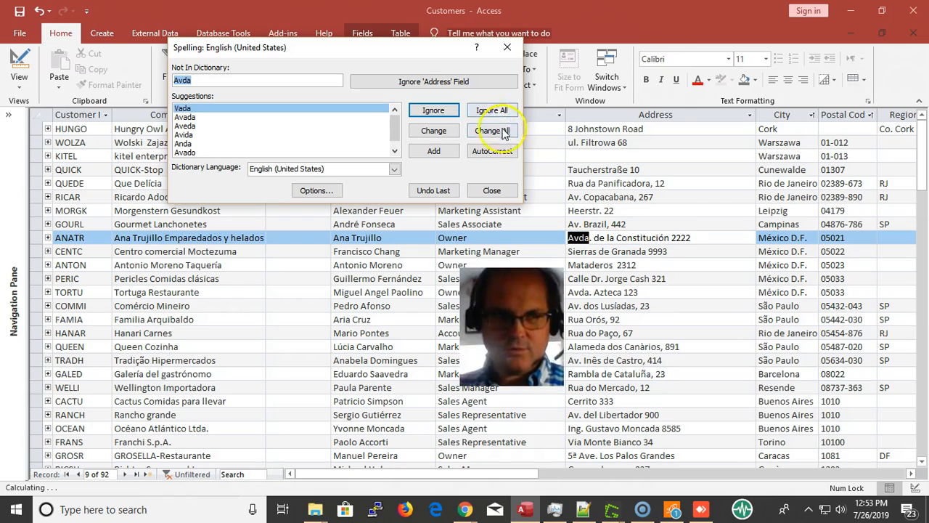
click(485, 193)
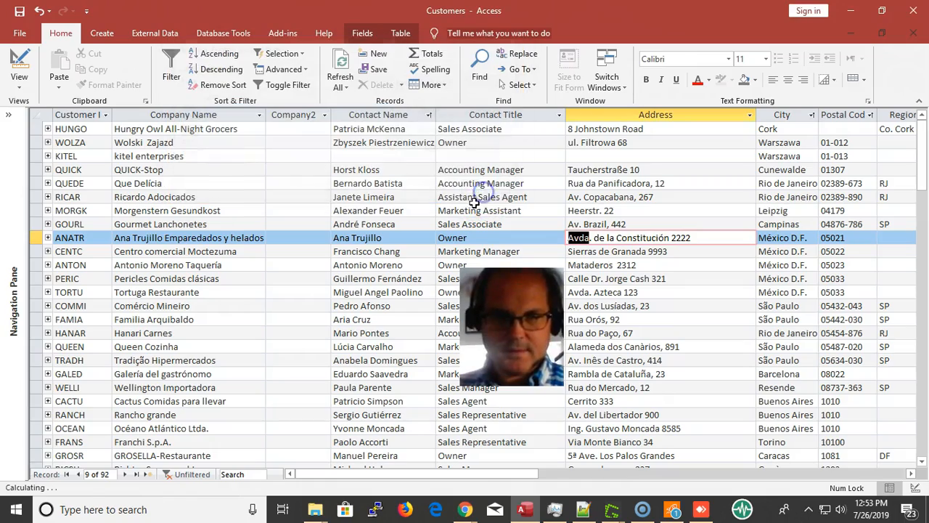
scroll(486, 218, down, 6)
scroll(486, 221, down, 15)
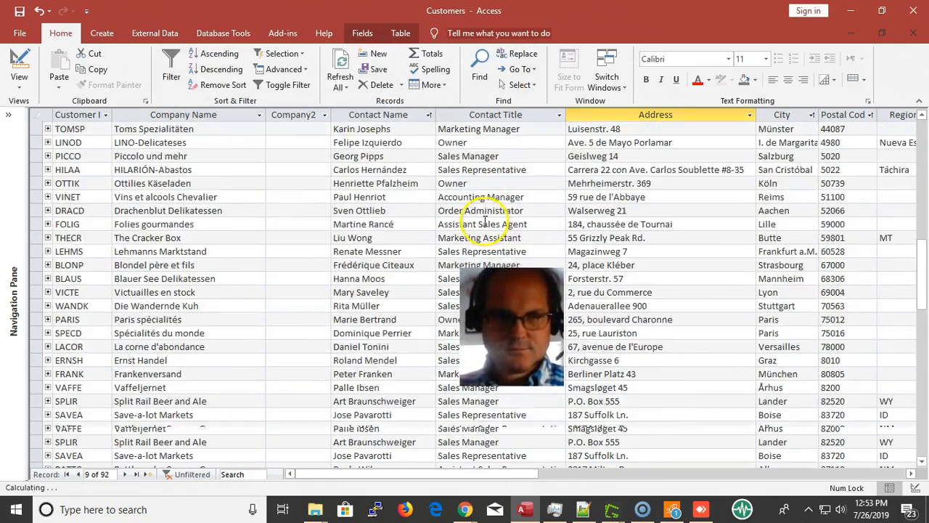
scroll(498, 223, up, 16)
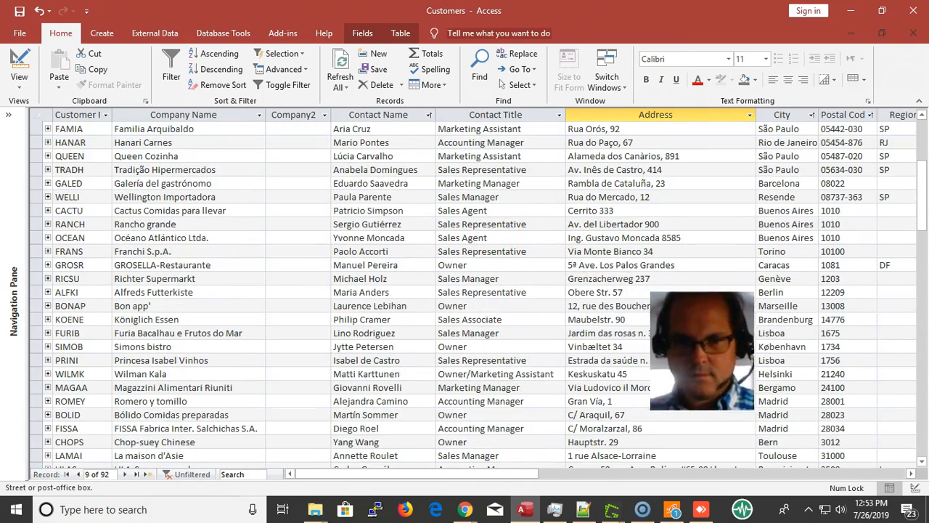
click(96, 146)
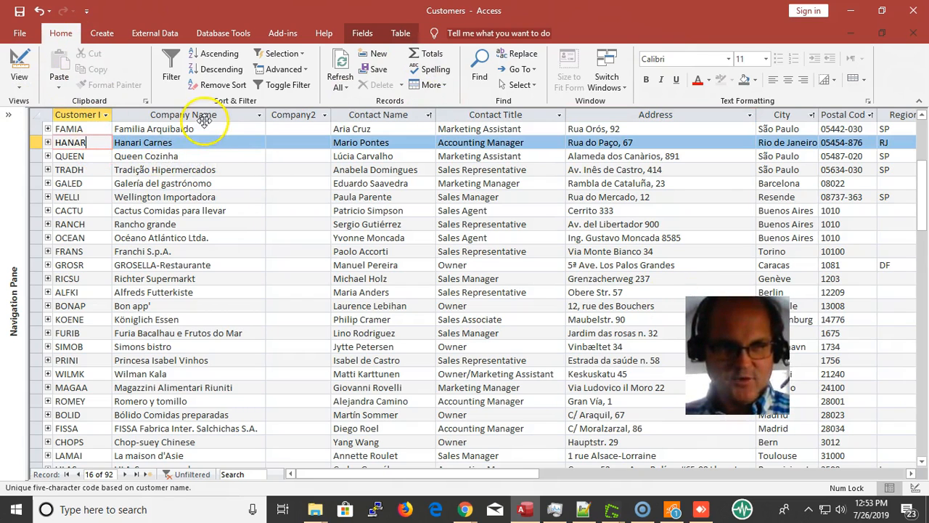
click(193, 140)
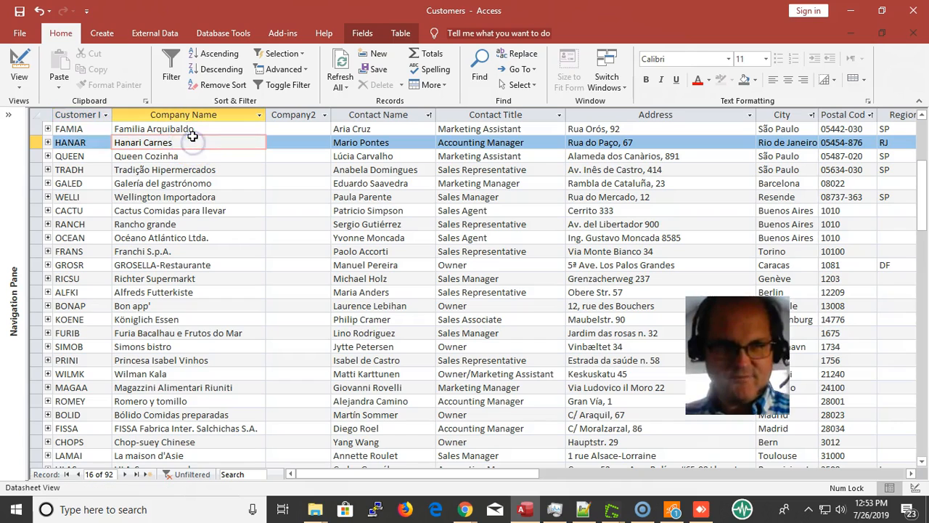